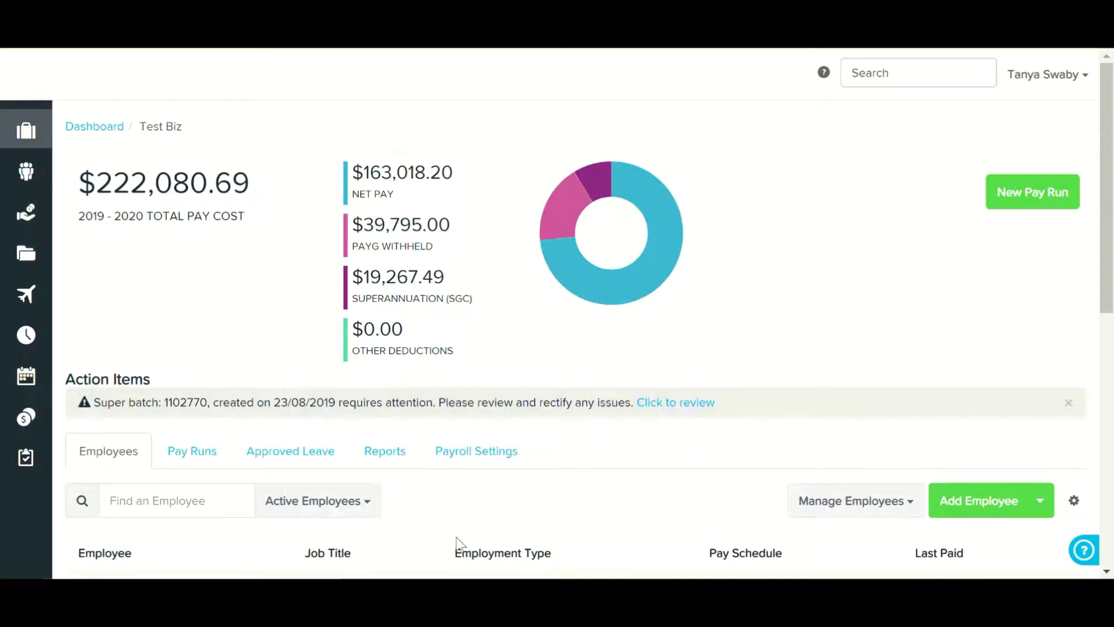
- From Reports > Super Payments, start a new super payment batch and open the date range presets
left_click(386, 459)
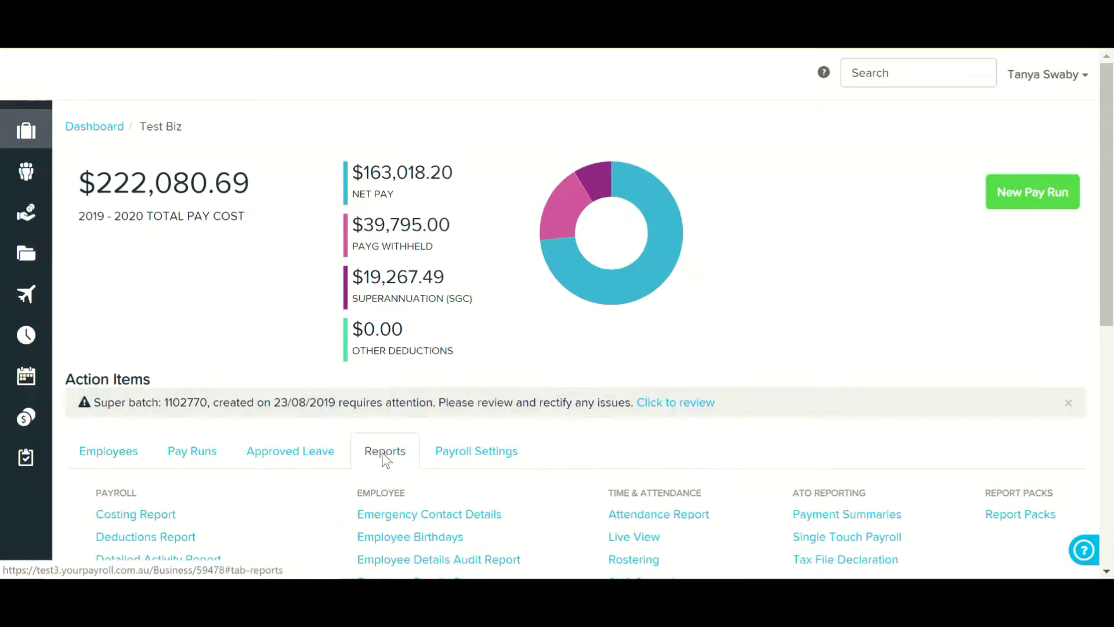
scroll(325, 479, "down", 4)
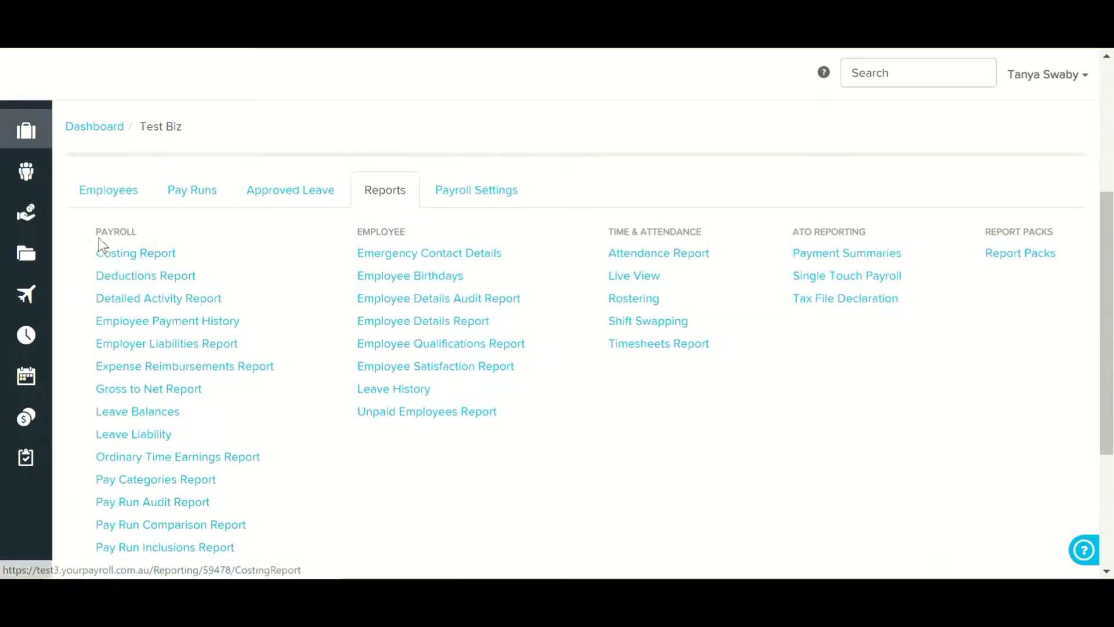
scroll(65, 334, "down", 4)
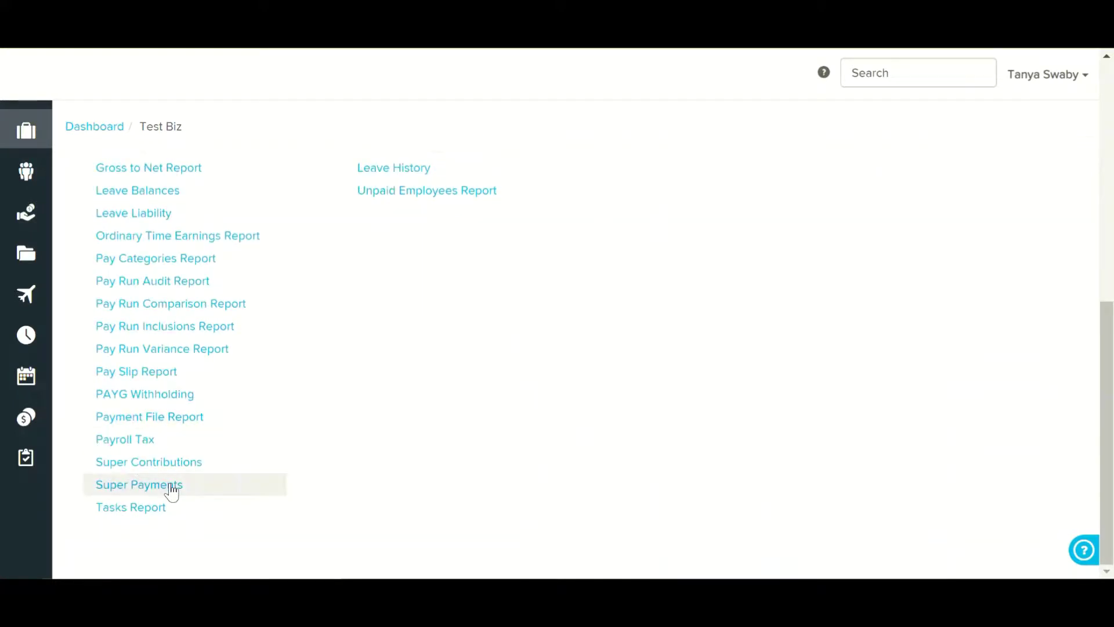
left_click(171, 490)
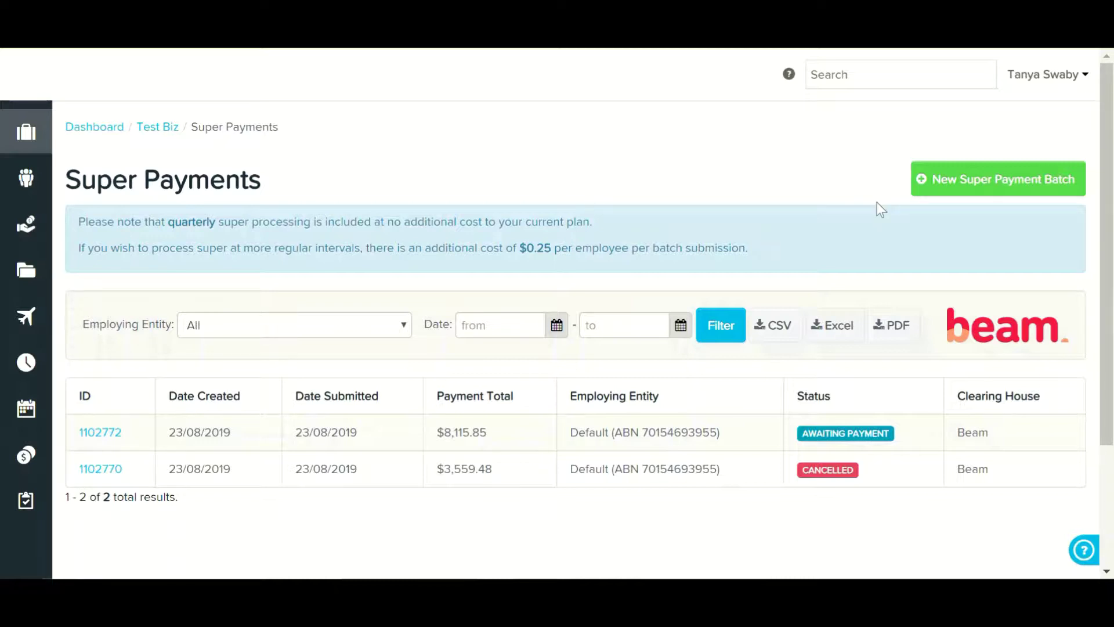
left_click(956, 179)
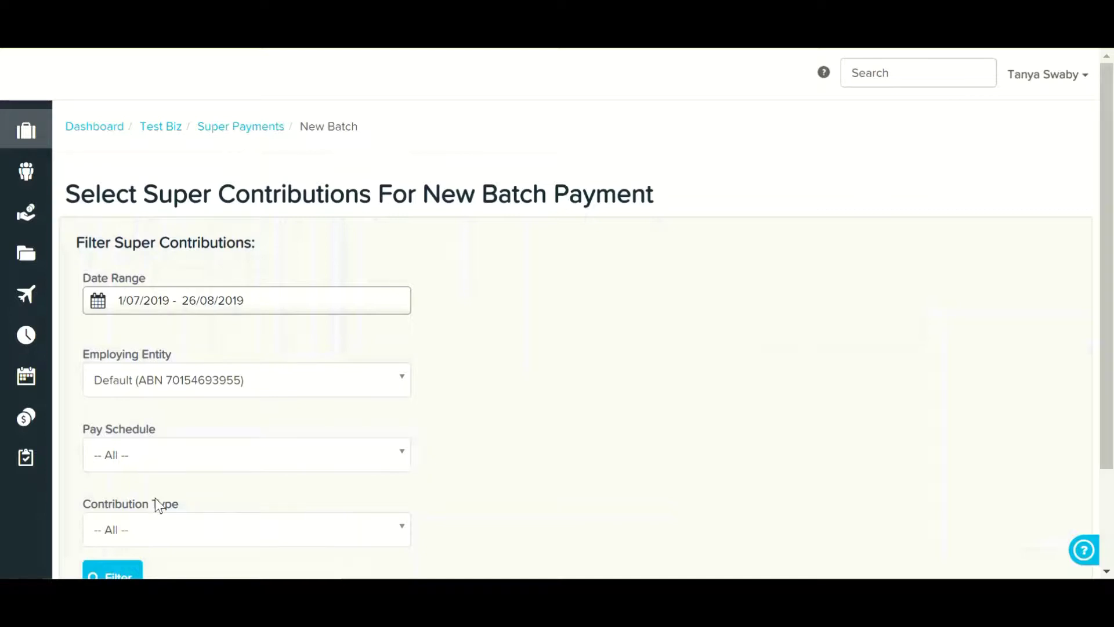
left_click(147, 307)
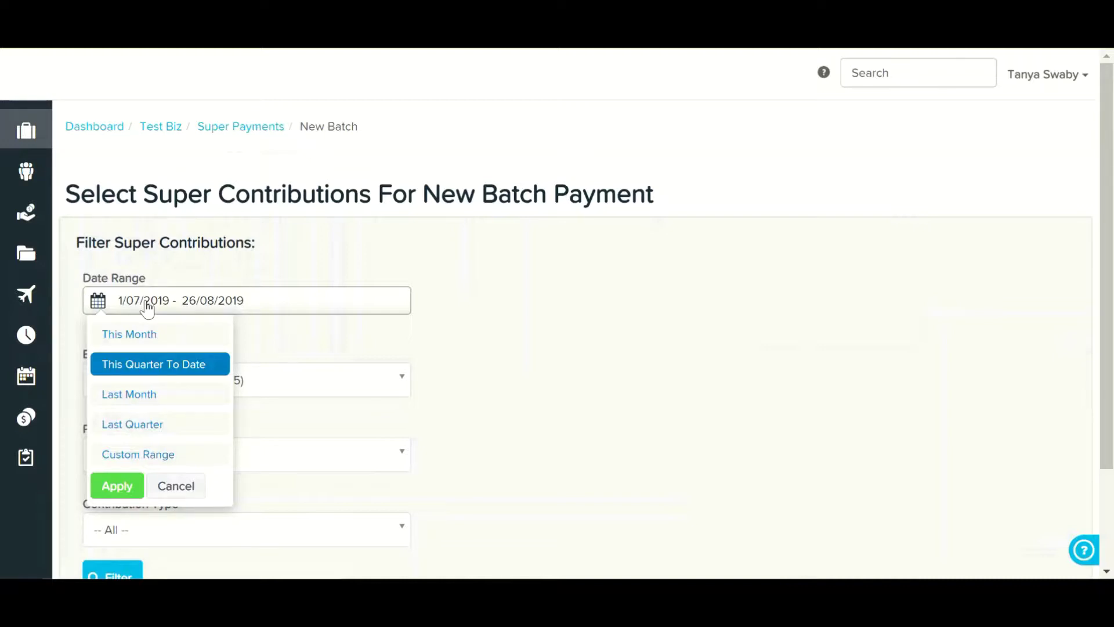
left_click(459, 324)
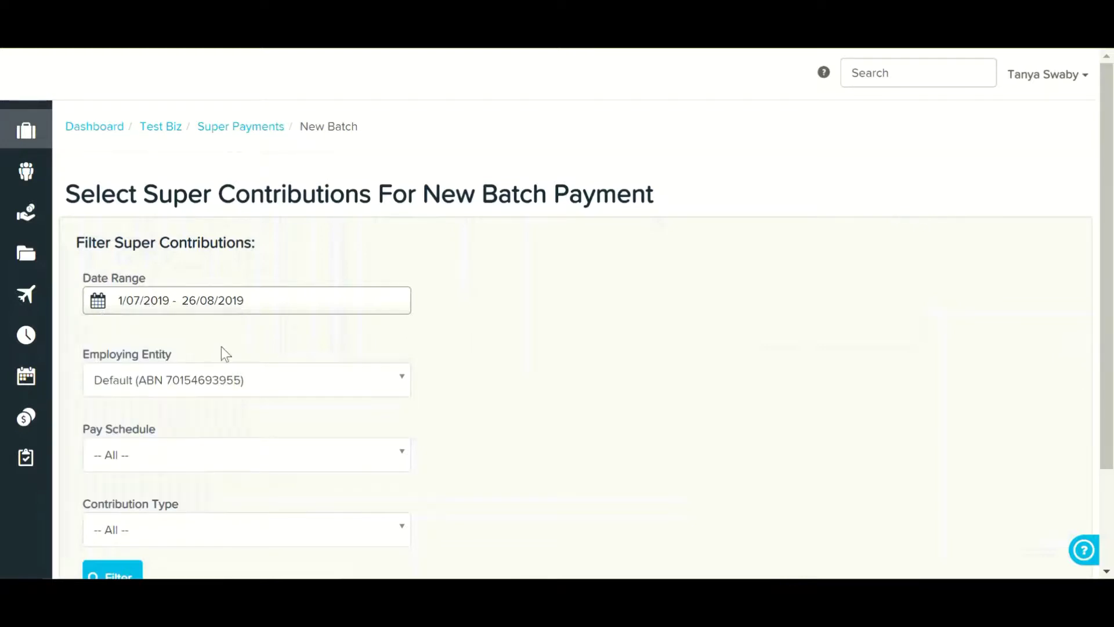
left_click(162, 384)
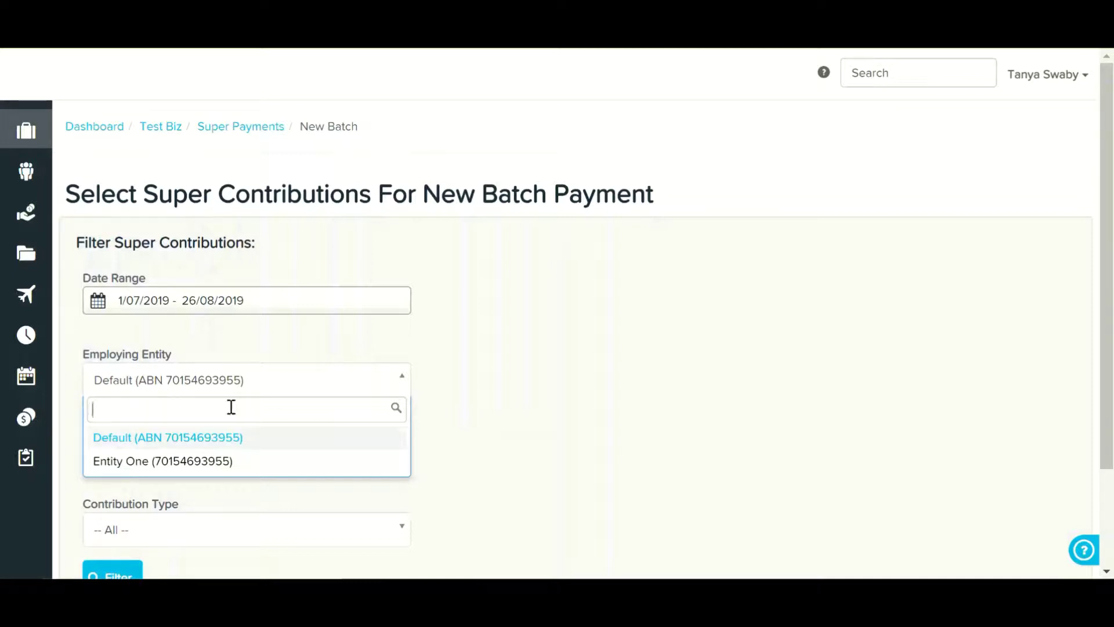
left_click(460, 415)
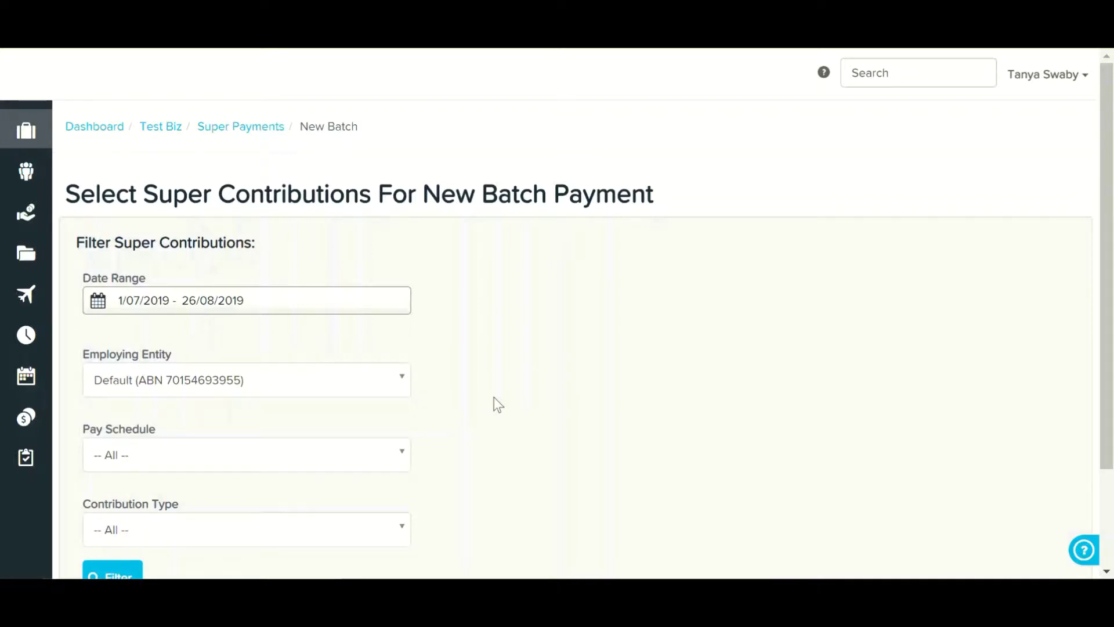
scroll(498, 404, "down", 2)
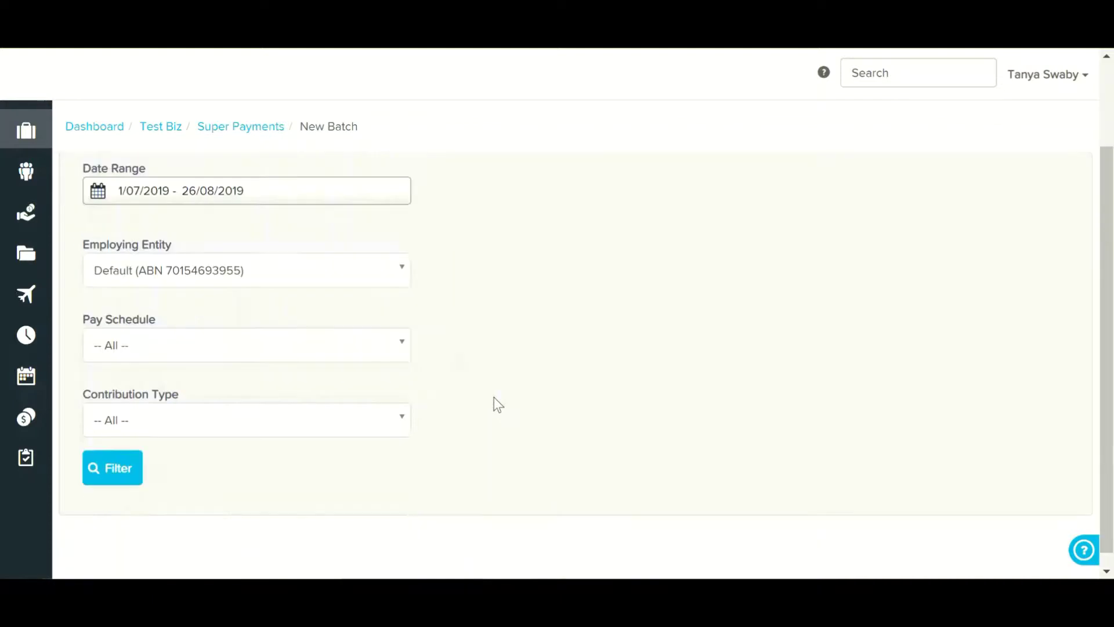
left_click(150, 335)
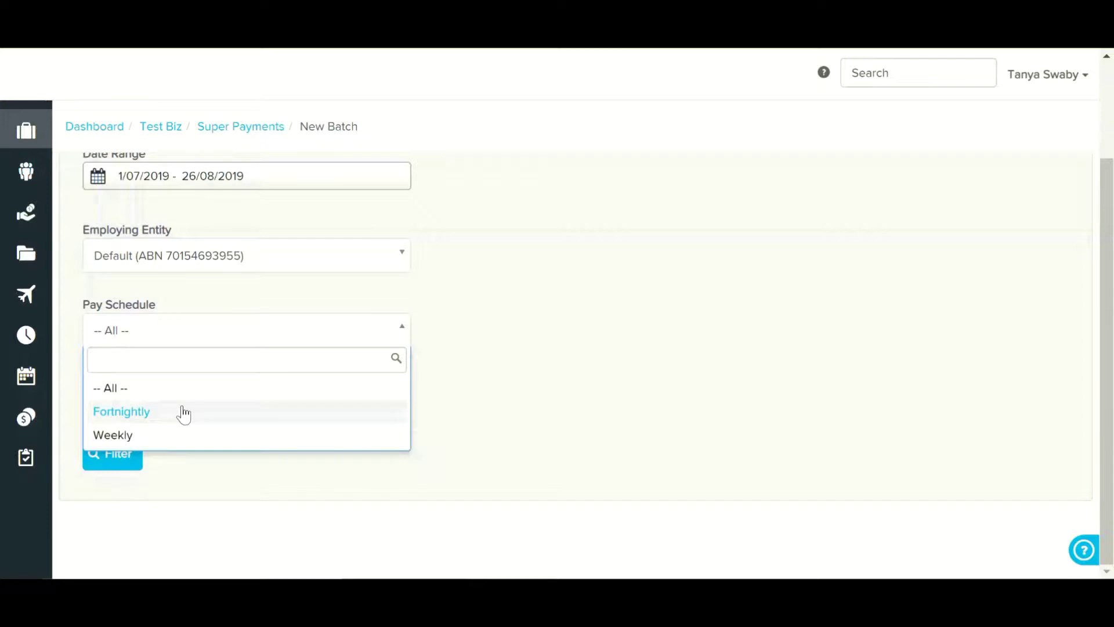
key("Escape")
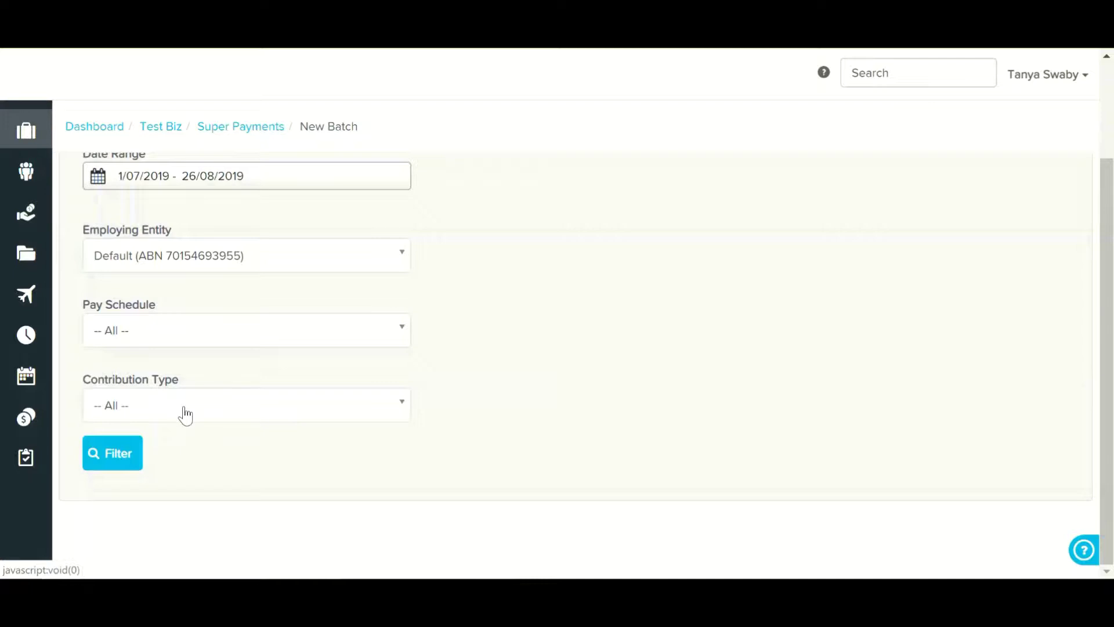
left_click(184, 408)
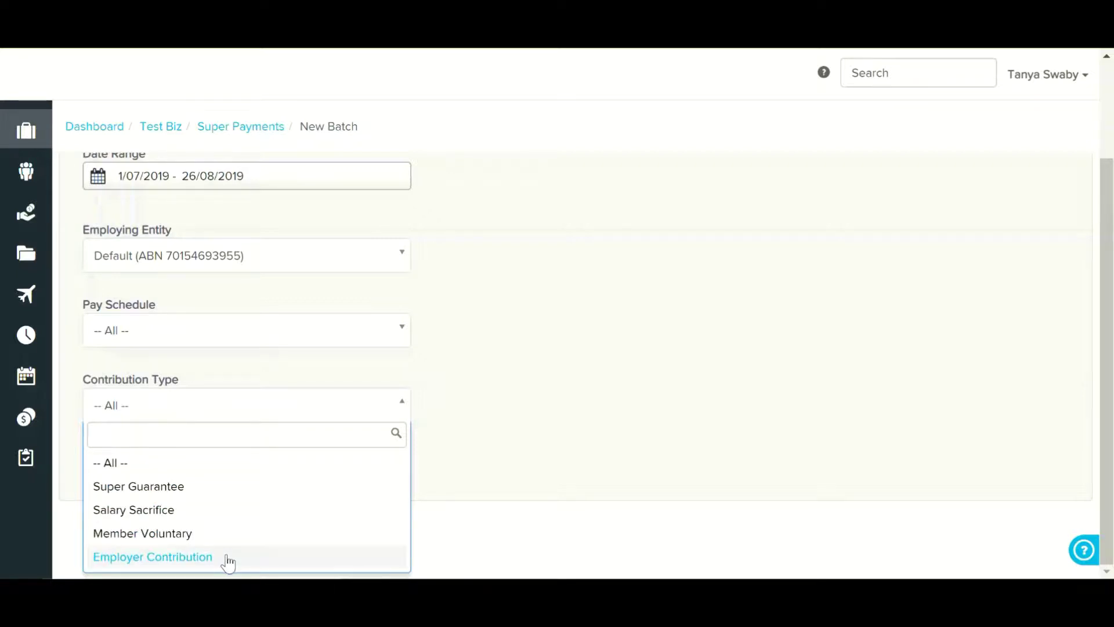
left_click(561, 419)
scroll(470, 397, "up", 2)
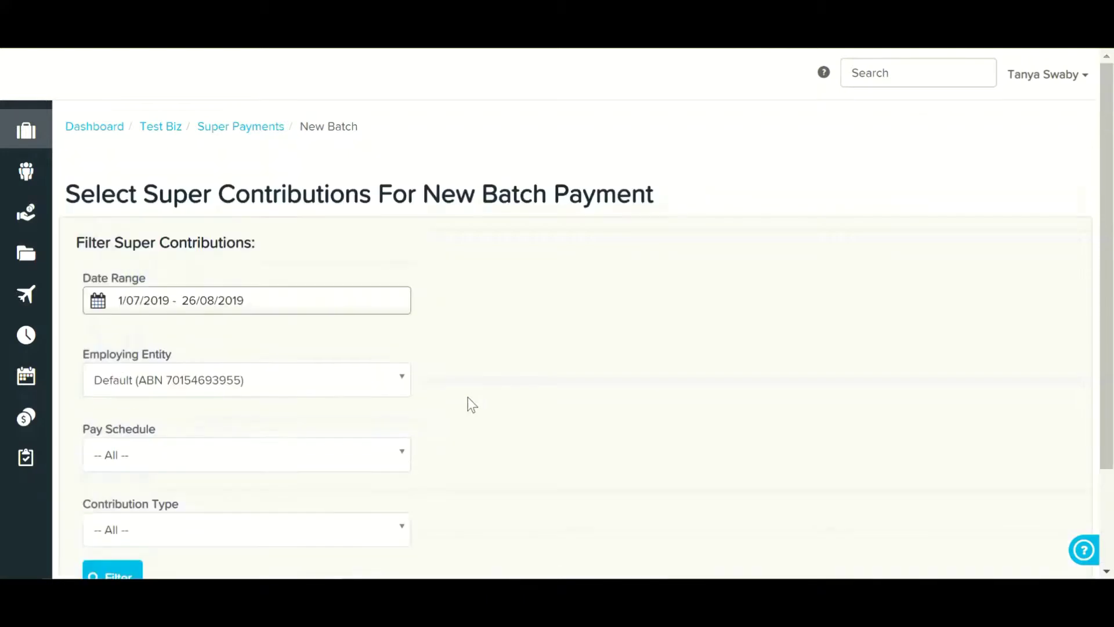
- Set the date range to This Month (1/08/2019 – 31/08/2019) and filter the super contributions
left_click(234, 307)
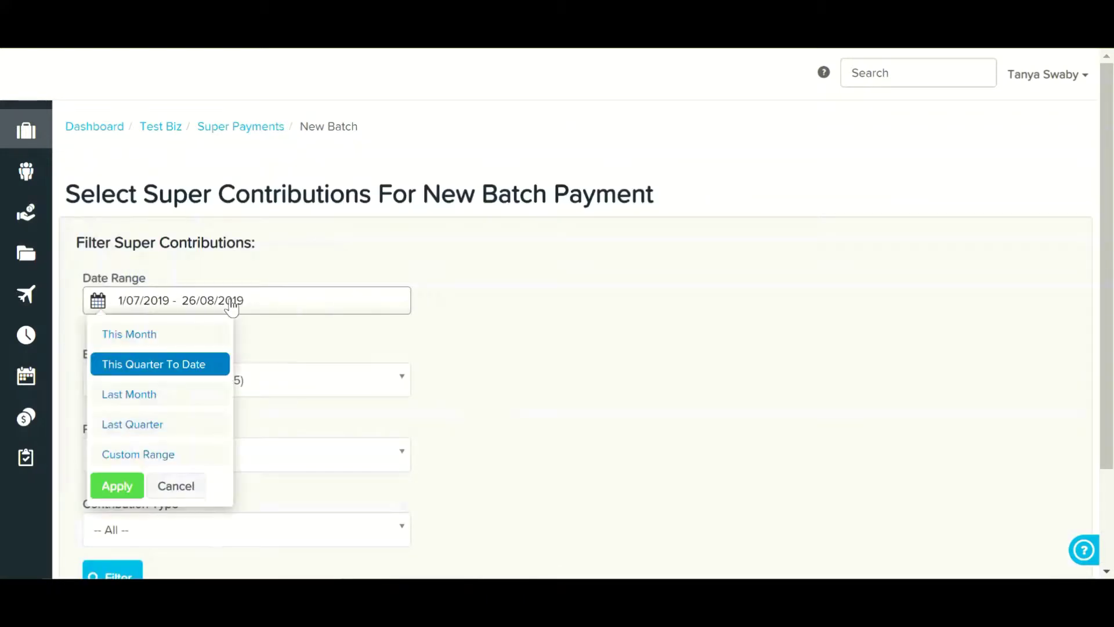
left_click(195, 328)
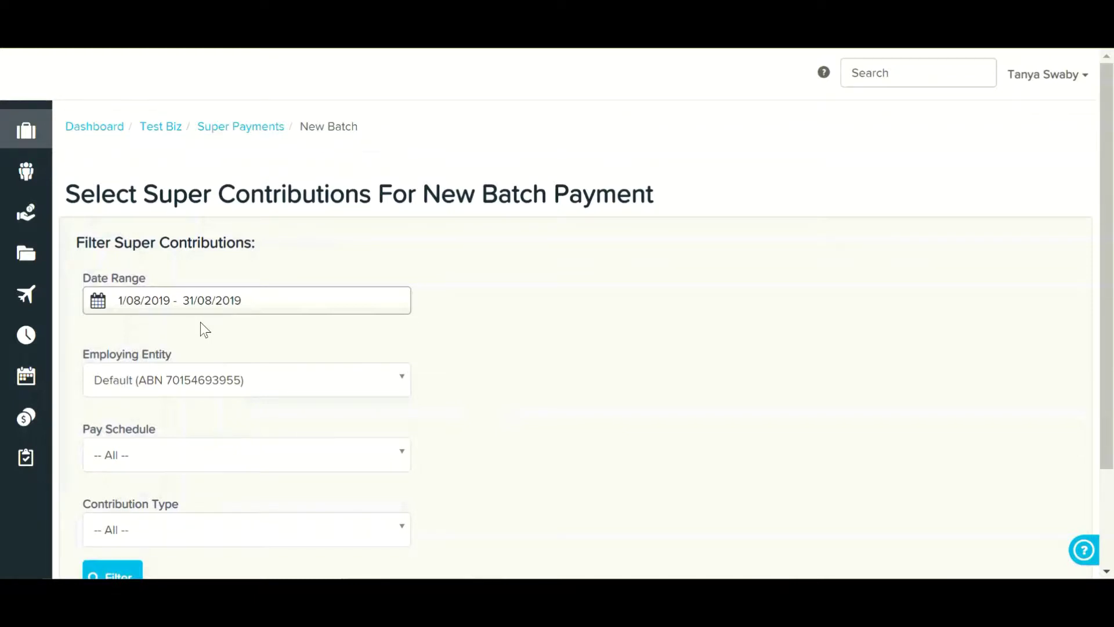
scroll(200, 322, "down", 2)
left_click(135, 455)
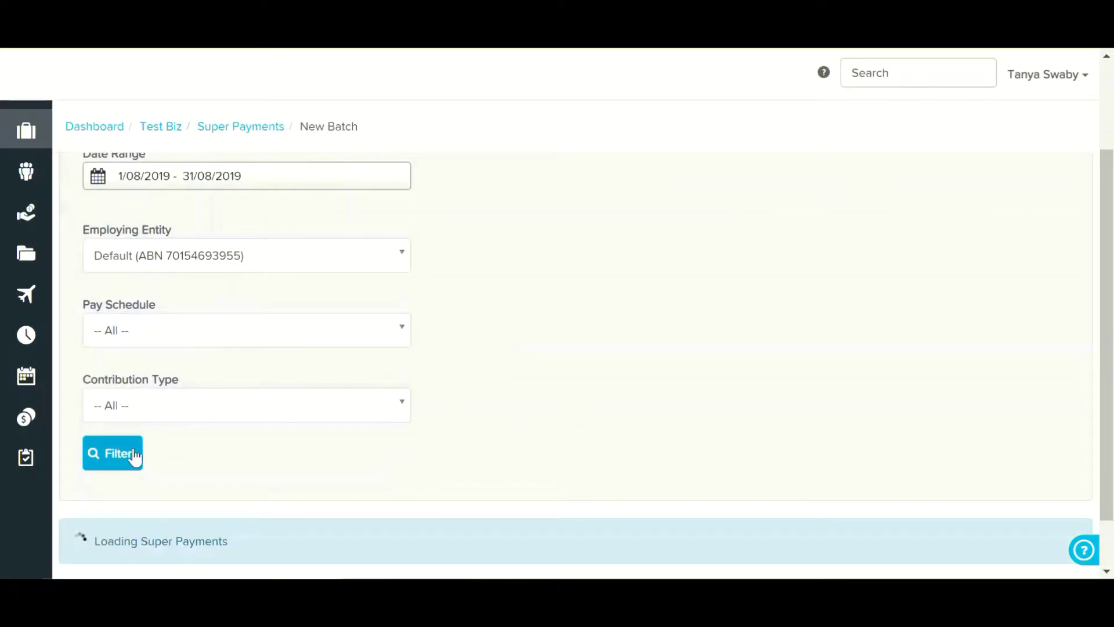
scroll(325, 465, "up", 1)
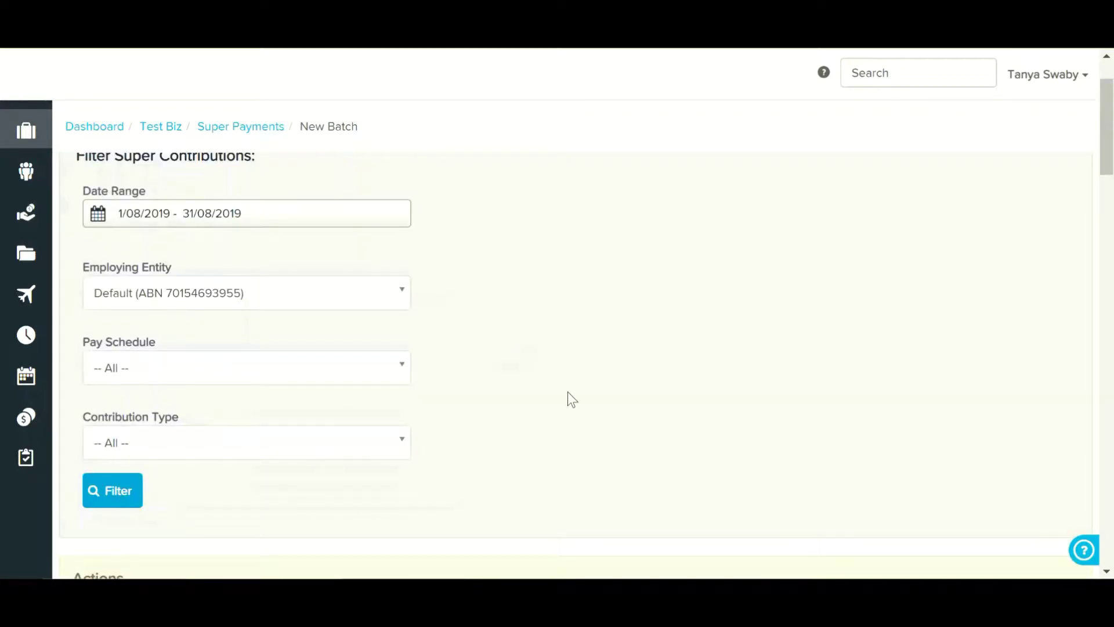
scroll(568, 393, "down", 4)
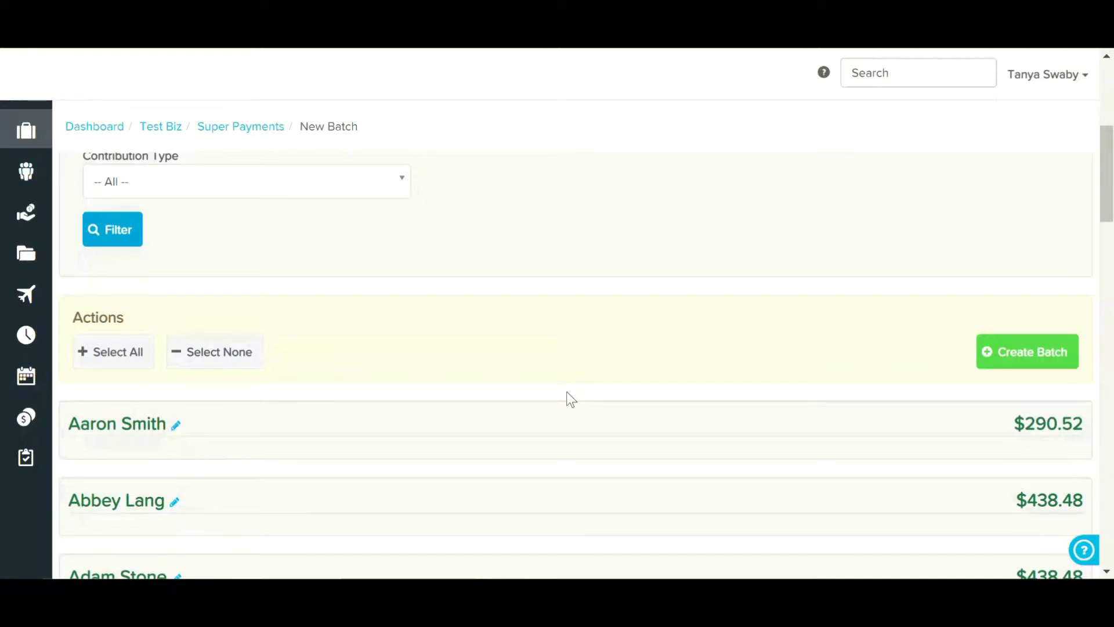
scroll(564, 394, "down", 3)
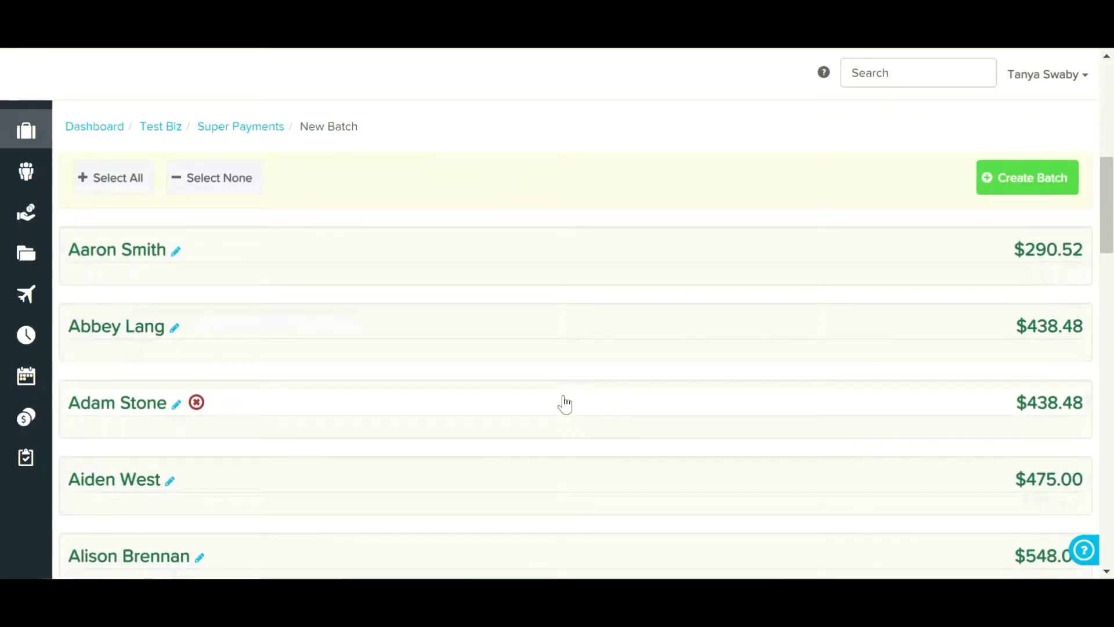
mouse_move(139, 276)
scroll(119, 414, "down", 10)
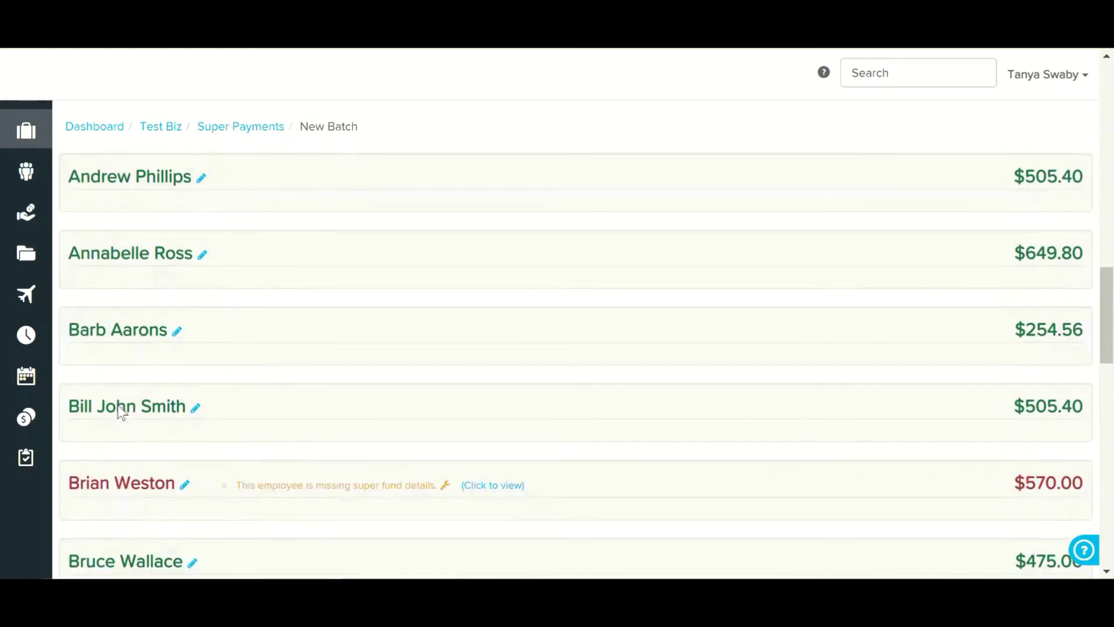
scroll(118, 413, "down", 2)
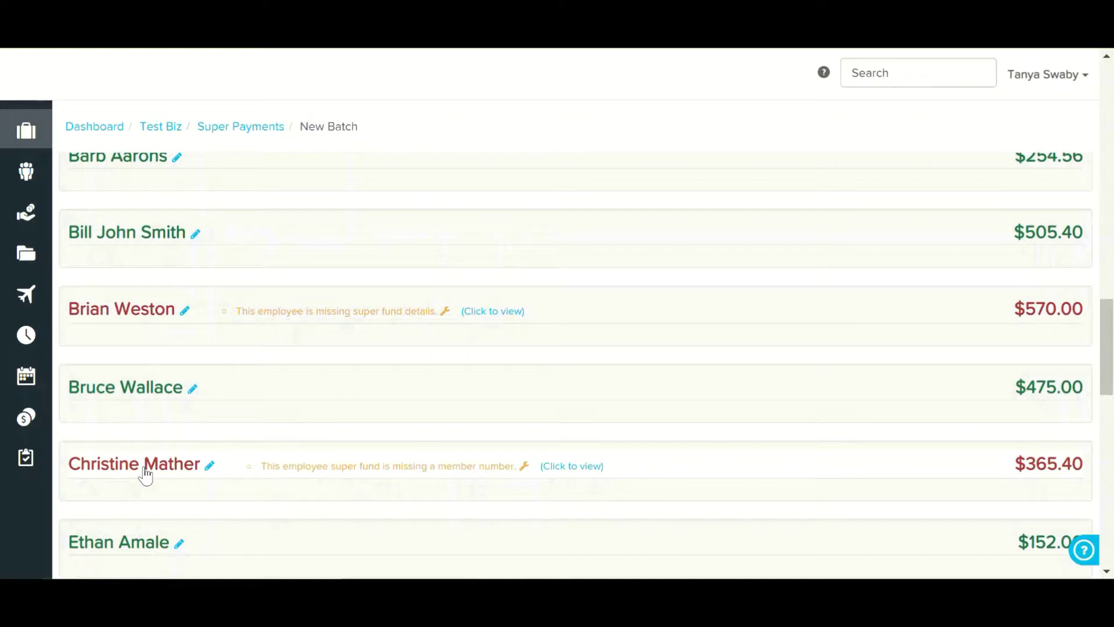
scroll(145, 475, "down", 4)
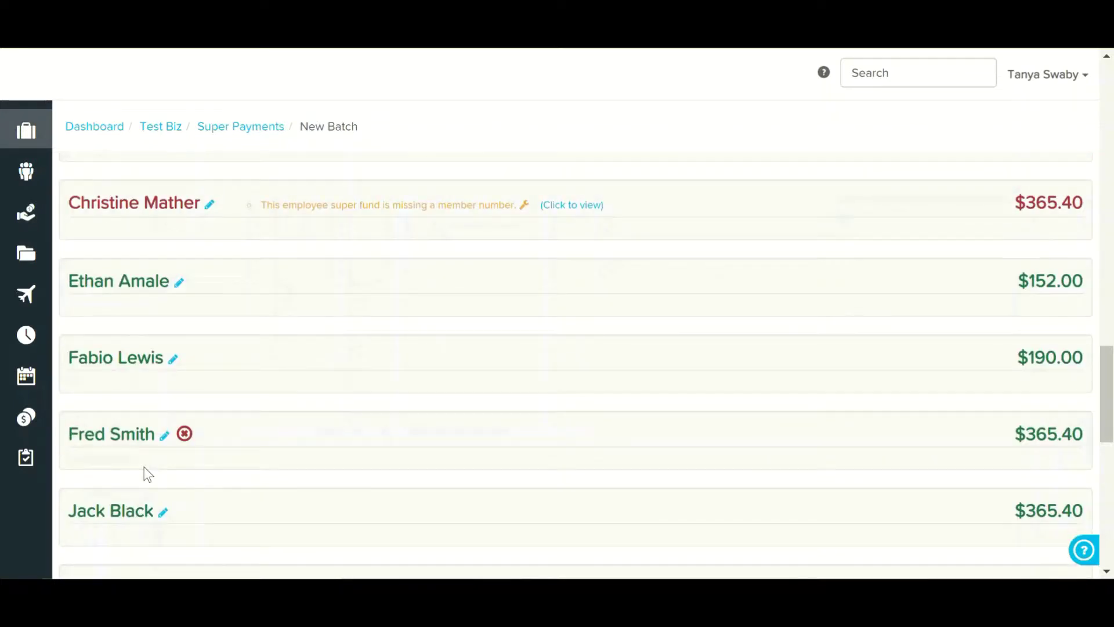
scroll(144, 467, "down", 4)
scroll(145, 470, "down", 3)
scroll(145, 475, "down", 3)
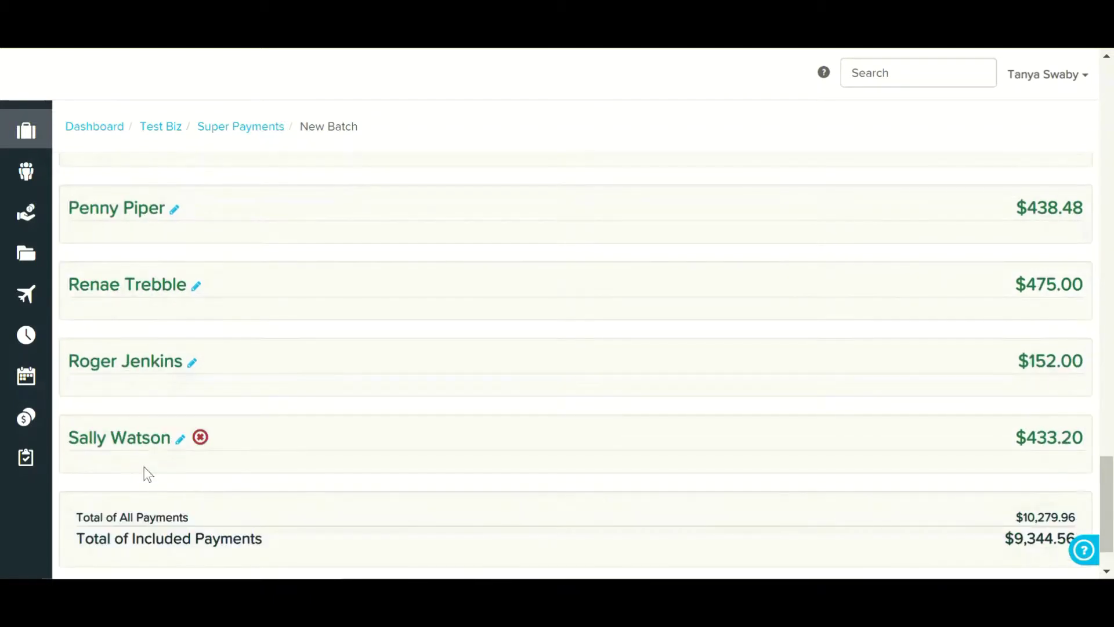
scroll(146, 470, "up", 10)
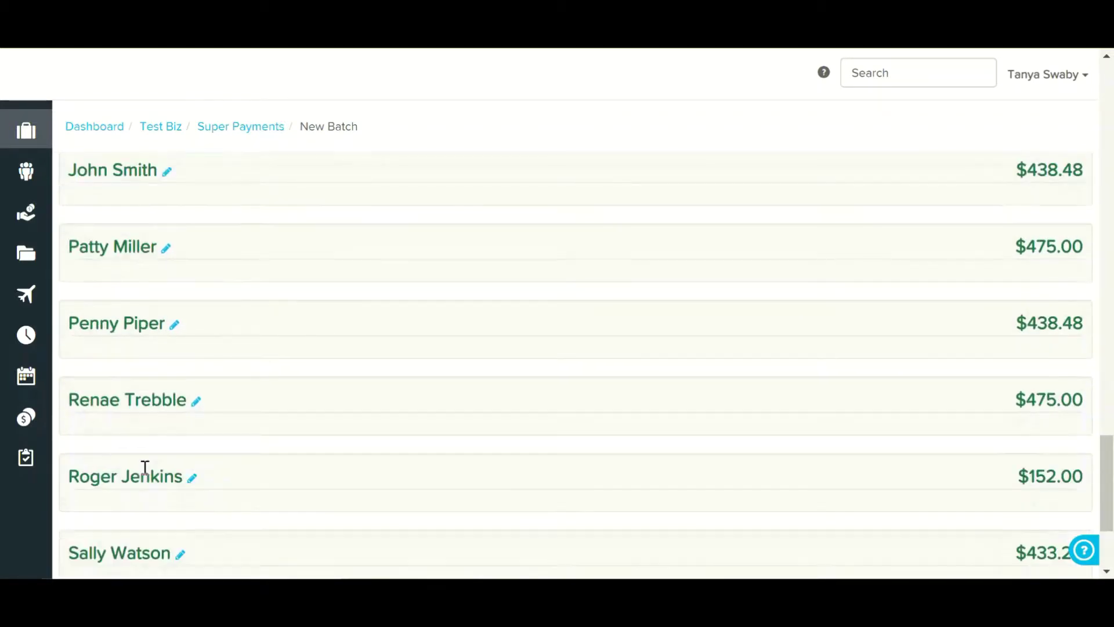
scroll(145, 476, "up", 4)
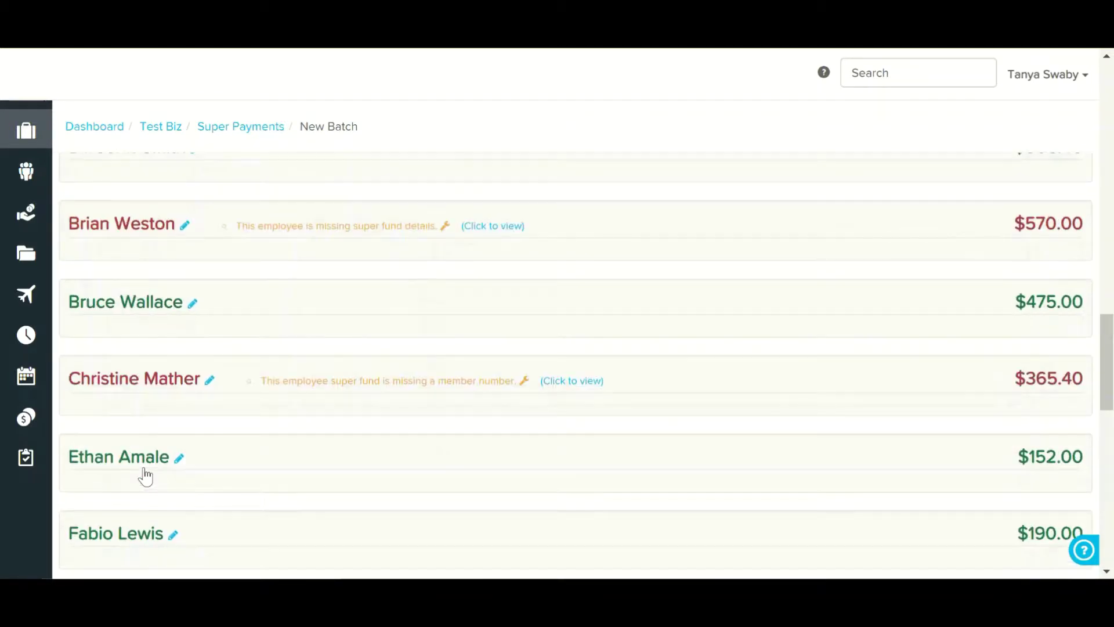
mouse_move(297, 436)
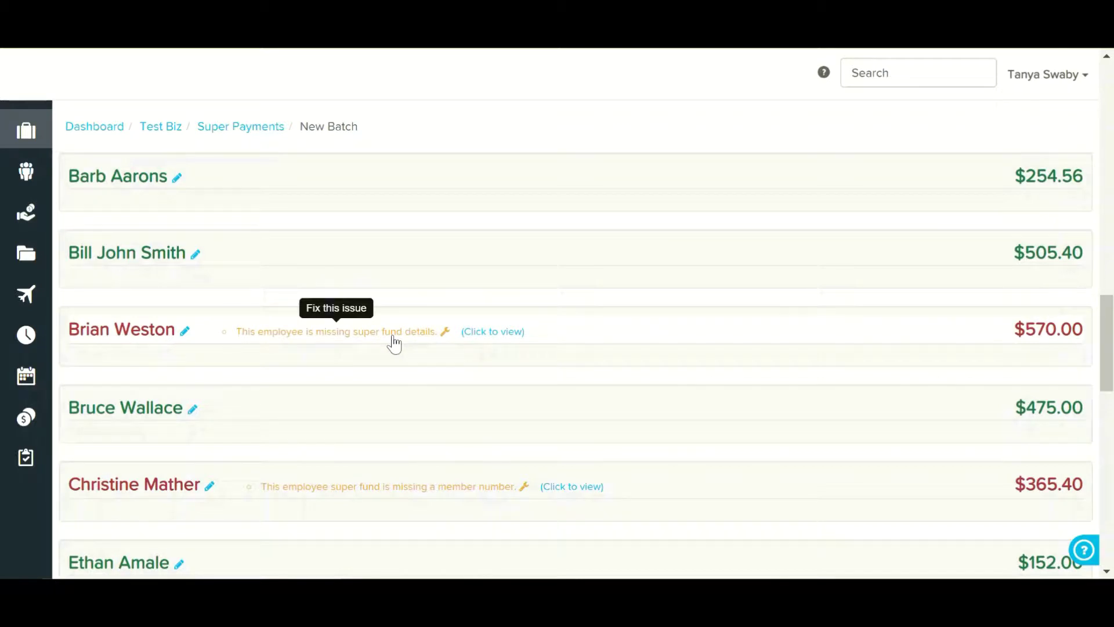
- Enter and save the missing REST Select member number for the $365.40 employee's contributions
left_click(563, 489)
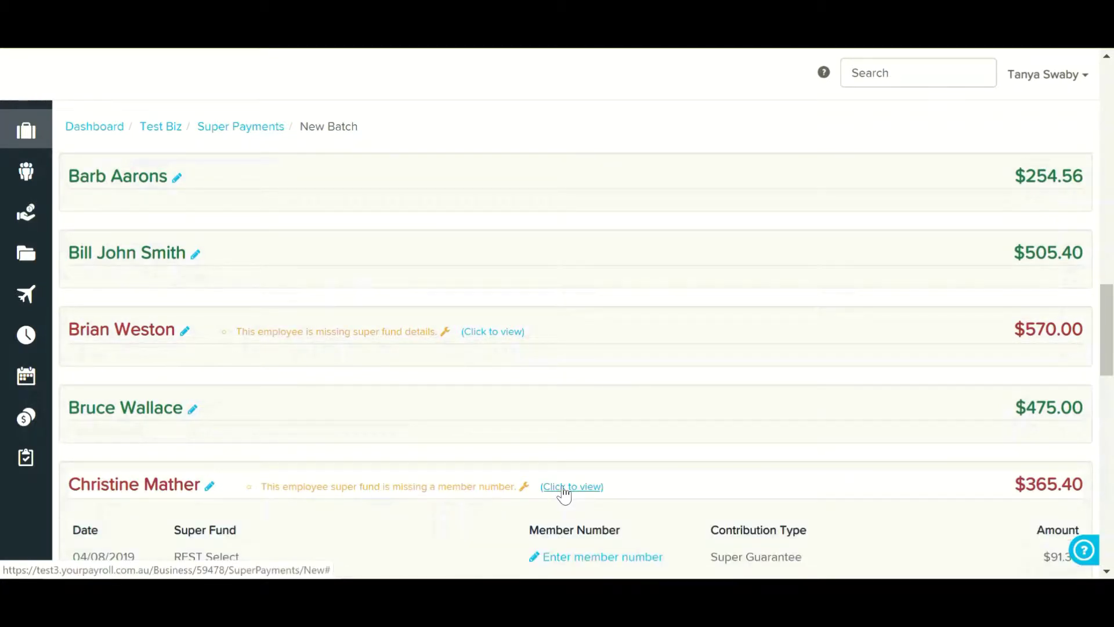
scroll(563, 490, "down", 5)
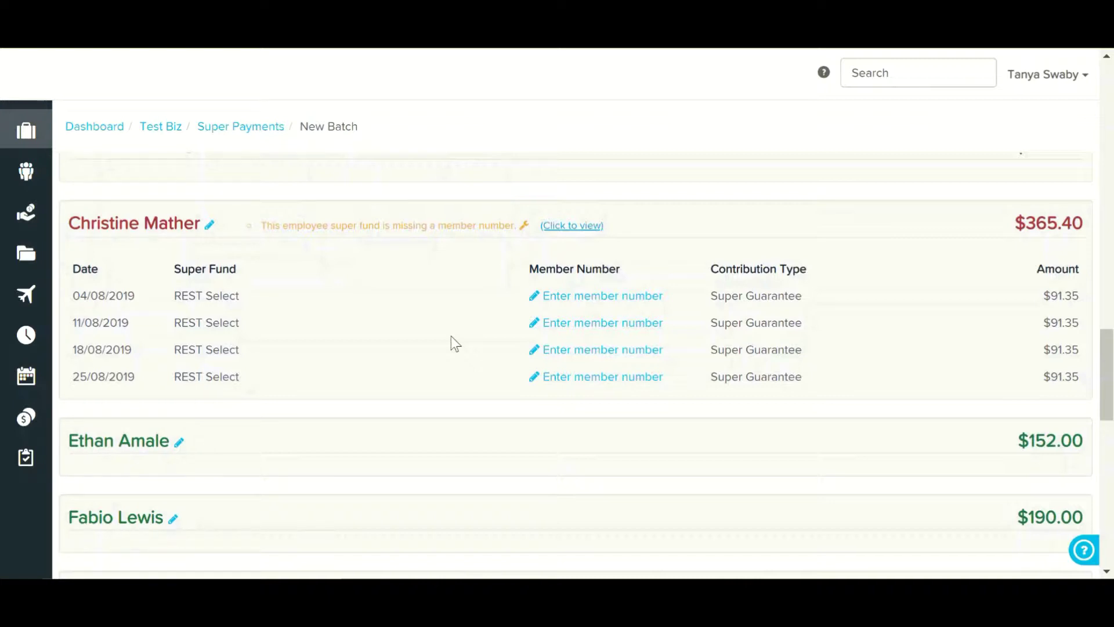
left_click(600, 297)
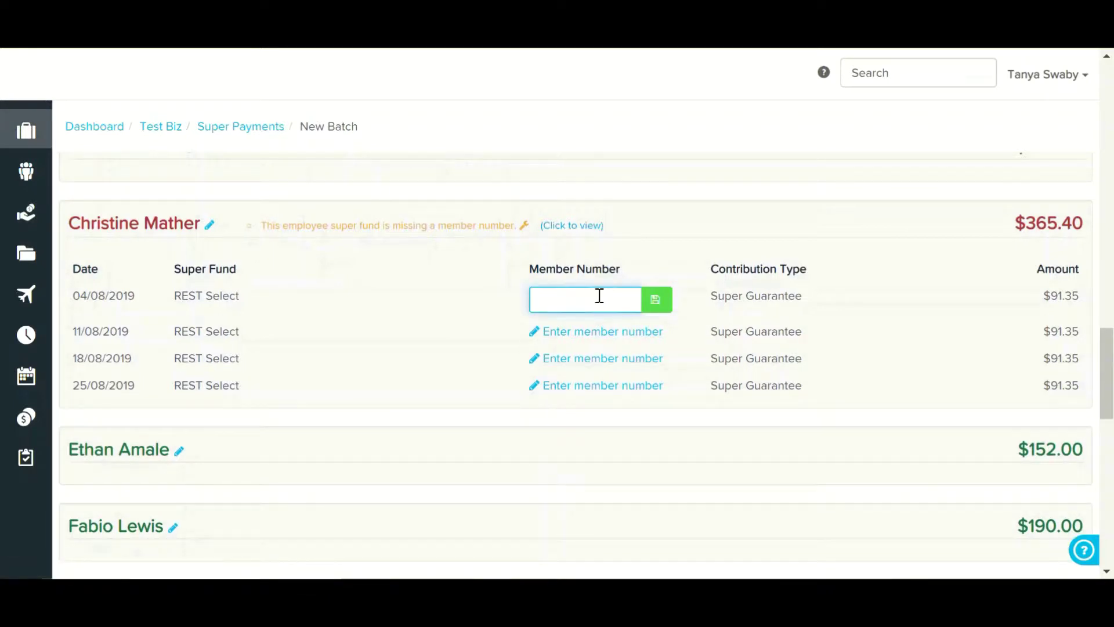
type("1234")
left_click(656, 308)
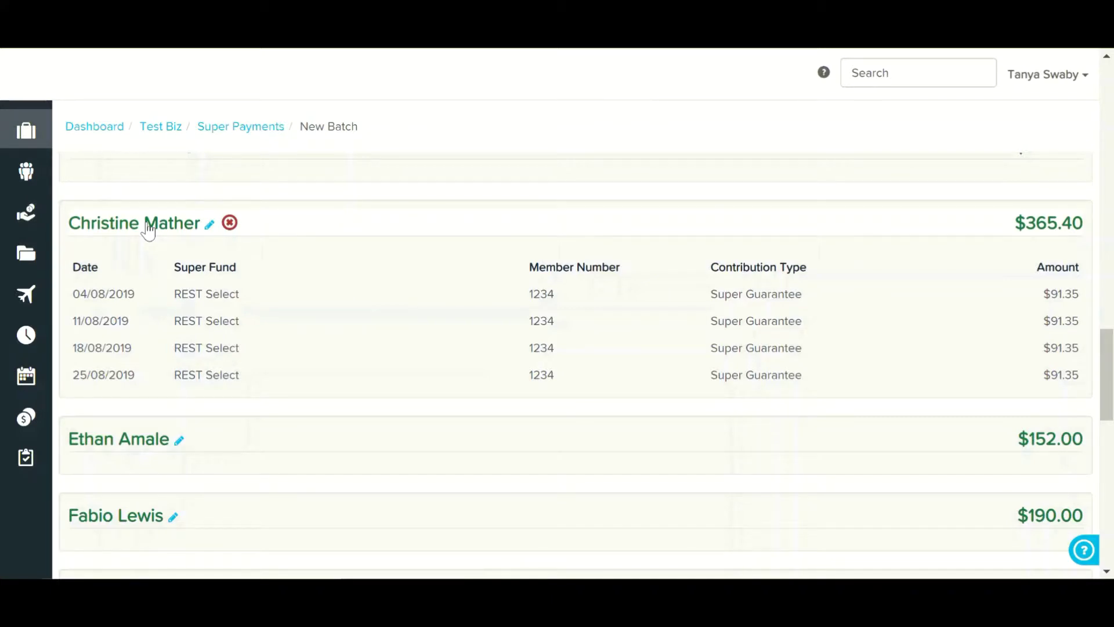
- Expand the red employee row lacking a fund and choose a fund for automatic payments
scroll(313, 293, "up", 3)
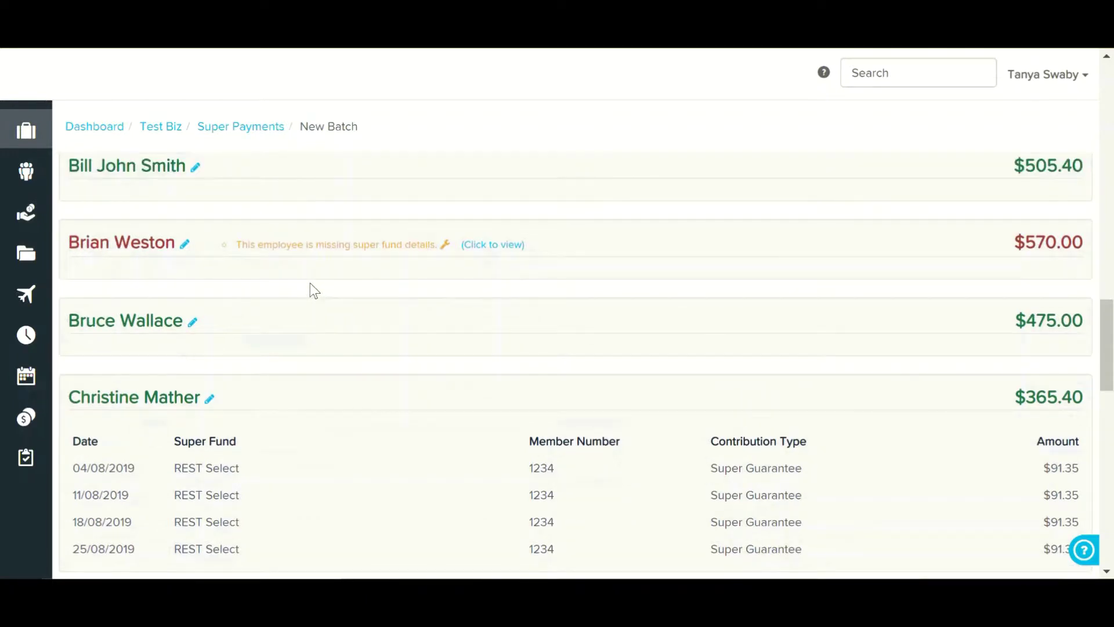
scroll(310, 284, "up", 2)
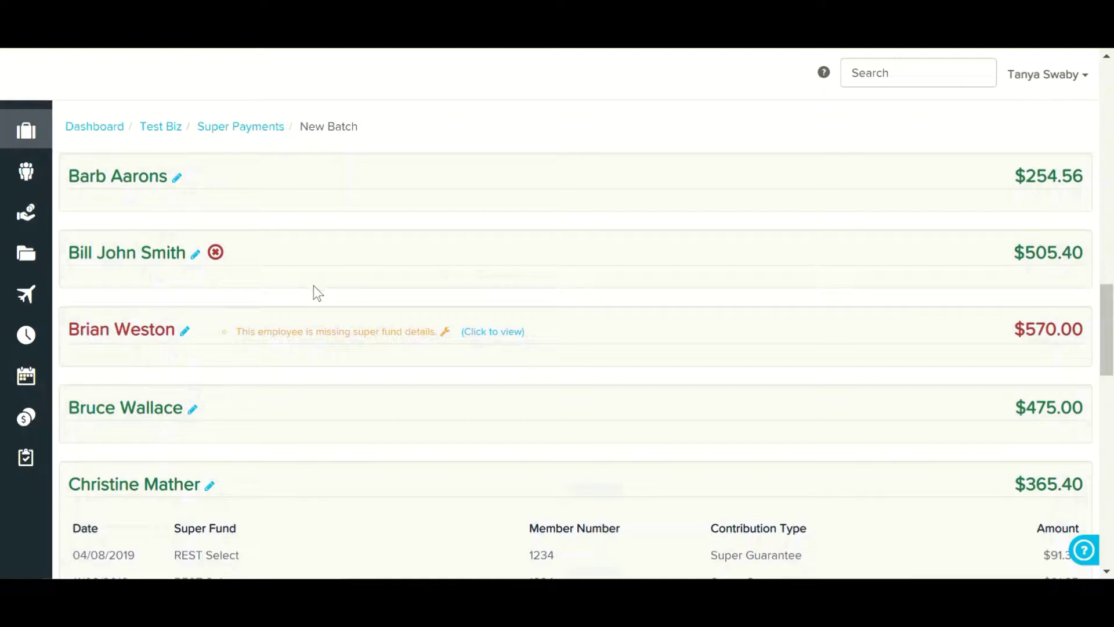
left_click(479, 333)
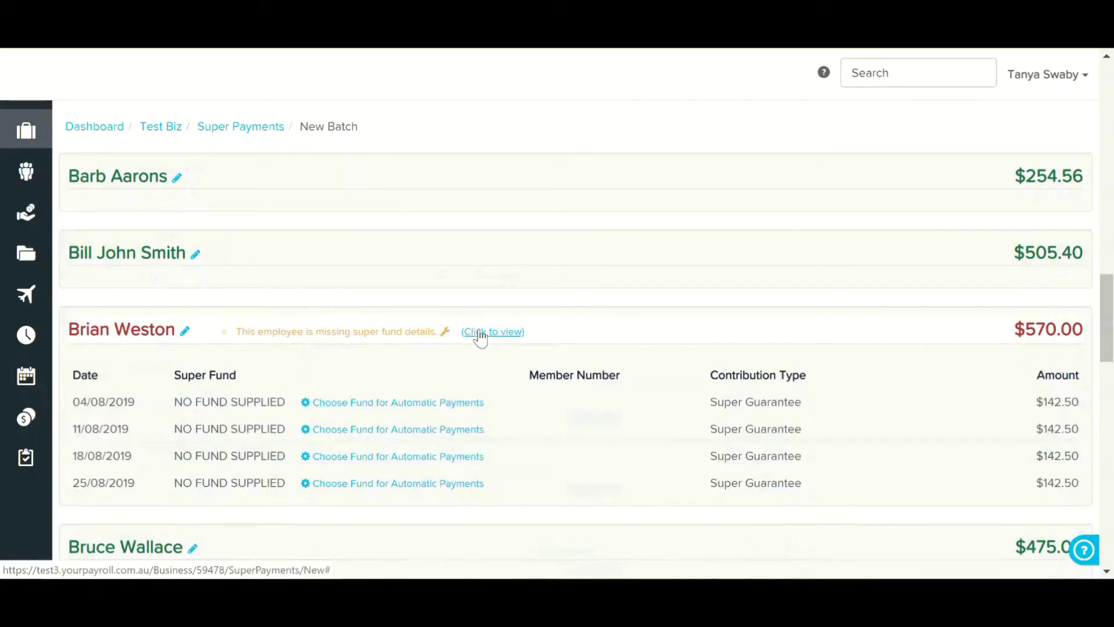
left_click(443, 403)
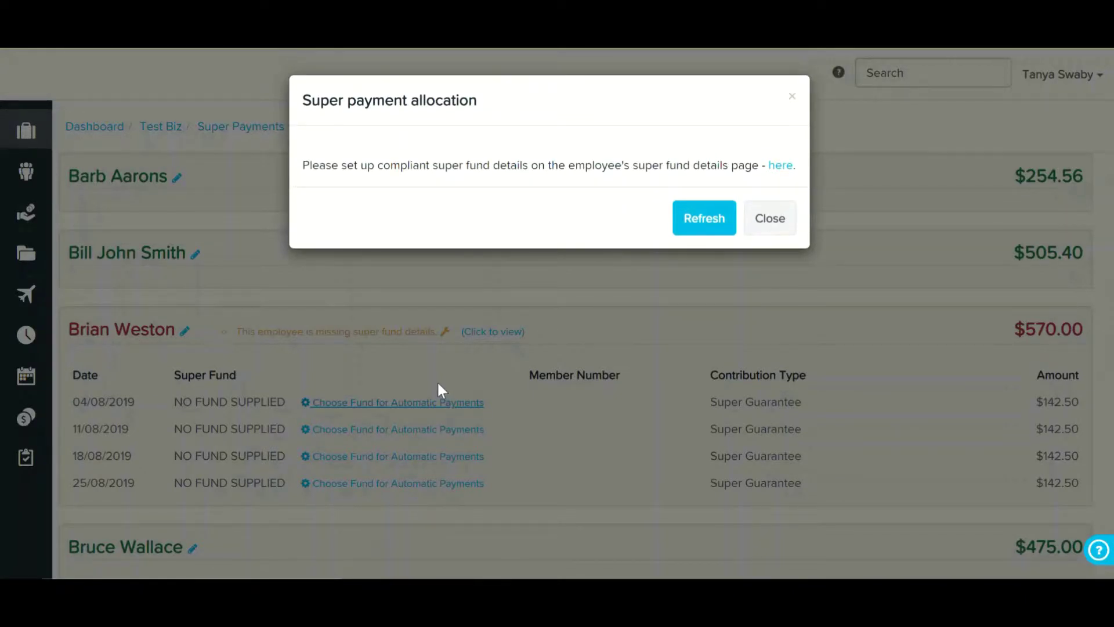
- Replace NO FUND SUPPLIED with Sunsuper Superannuation Fund as the employee's employer nominated fund
left_click(776, 168)
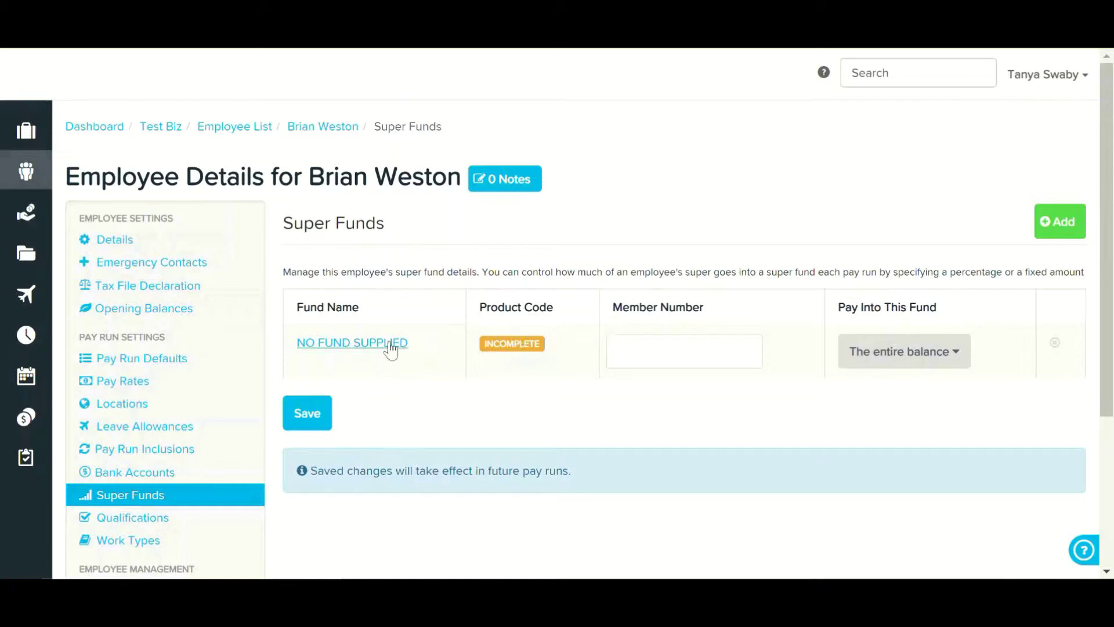
left_click(341, 343)
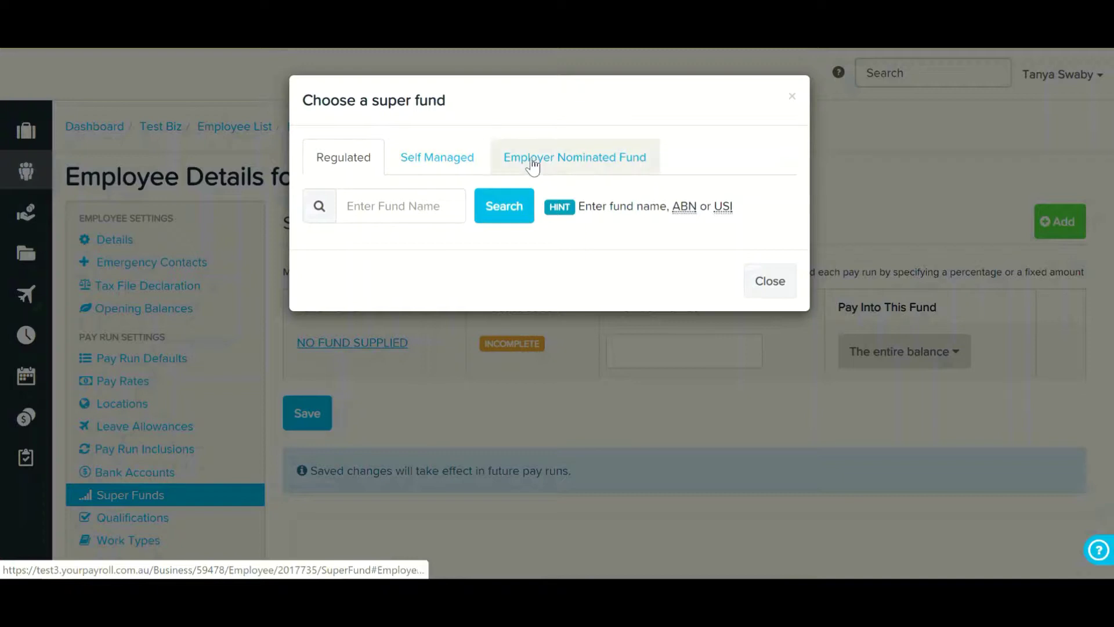
left_click(593, 167)
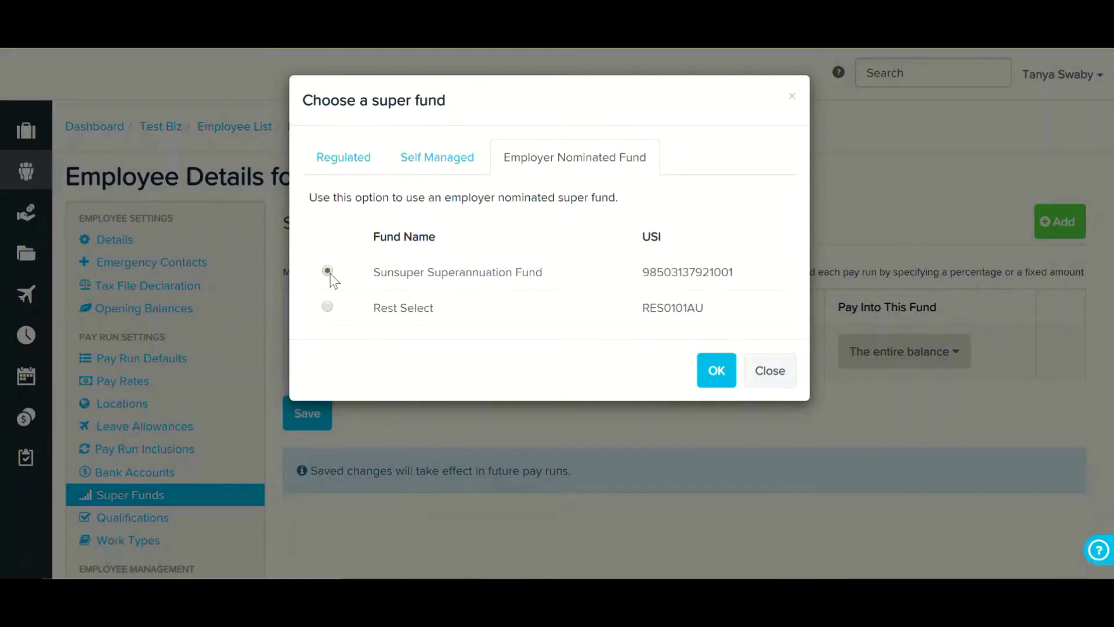
left_click(715, 373)
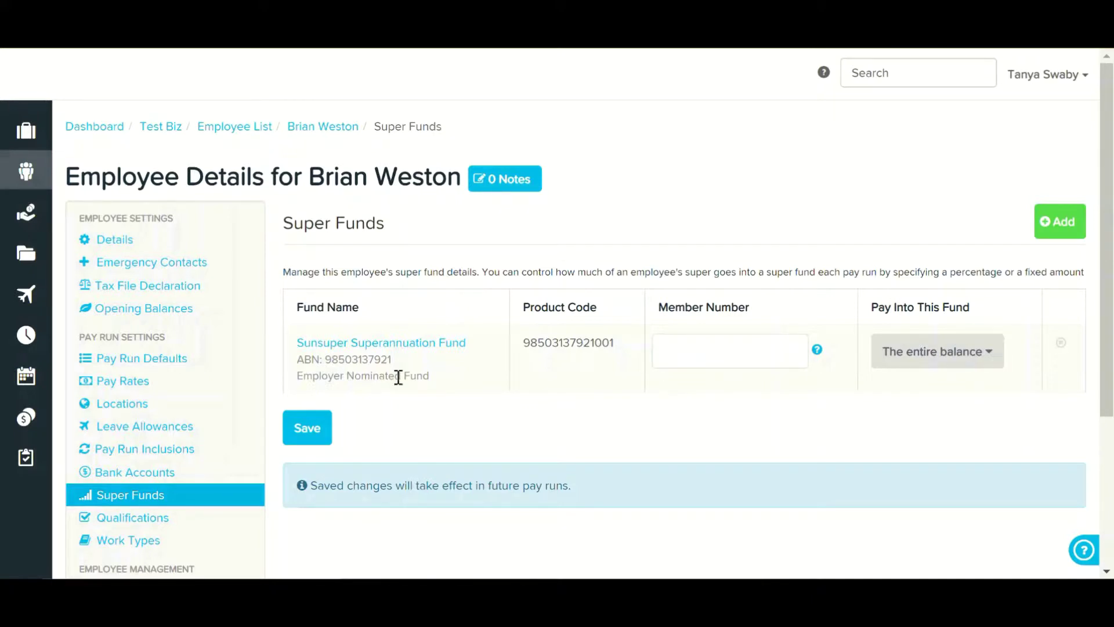
- Save the employee's Sunsuper super fund details
left_click(720, 340)
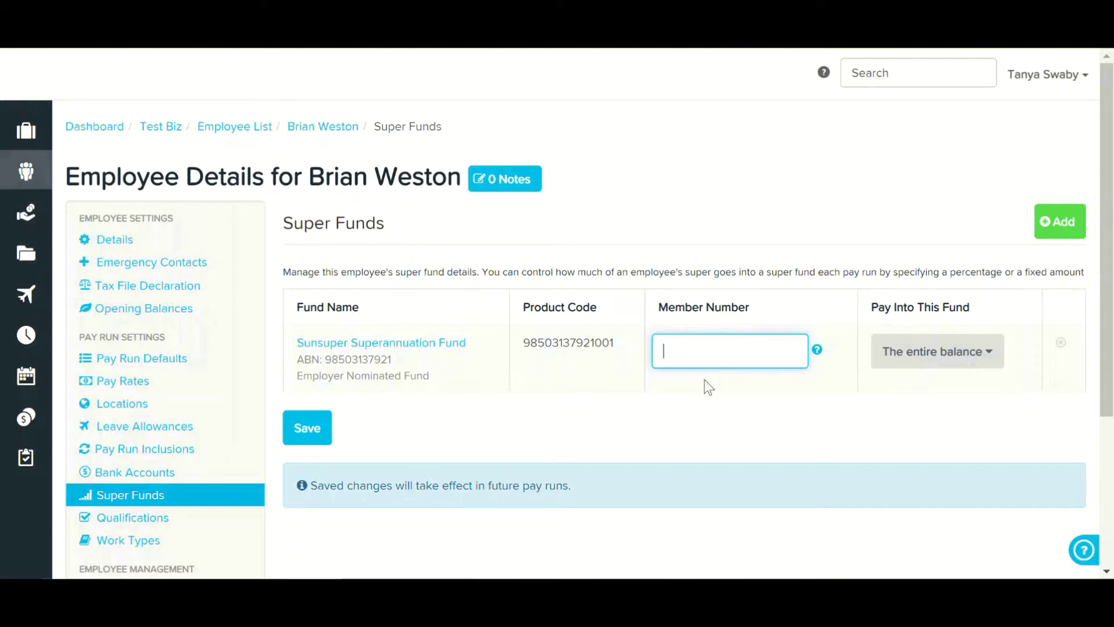
left_click(323, 434)
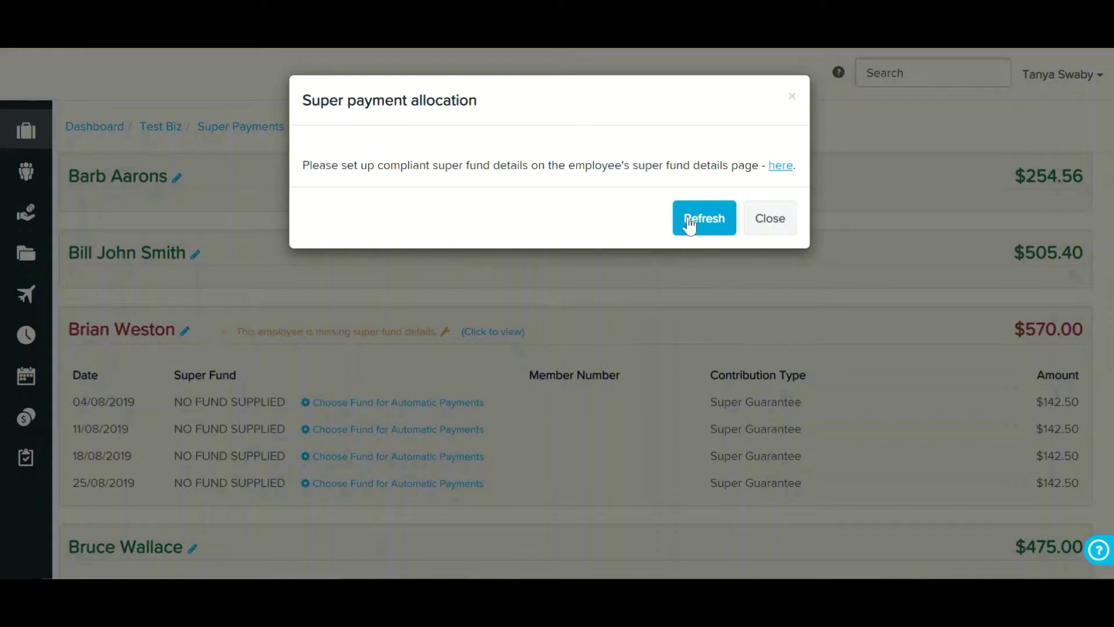
- Refresh the batch and confirm the employee's four contributions now go to Sunsuper Superannuation Fund
left_click(690, 225)
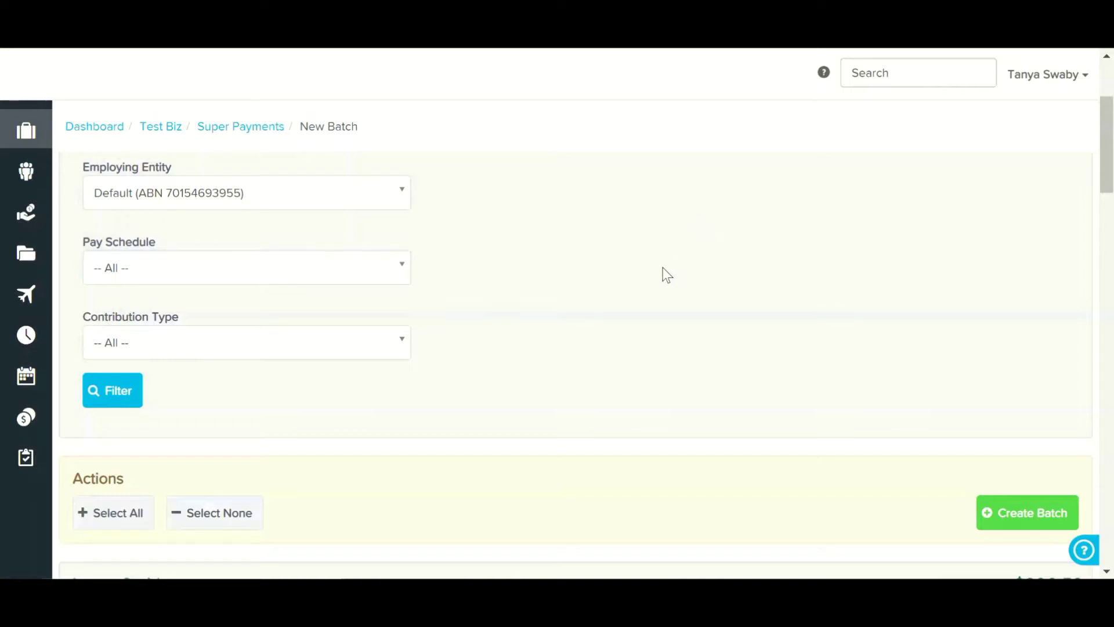
scroll(663, 269, "down", 10)
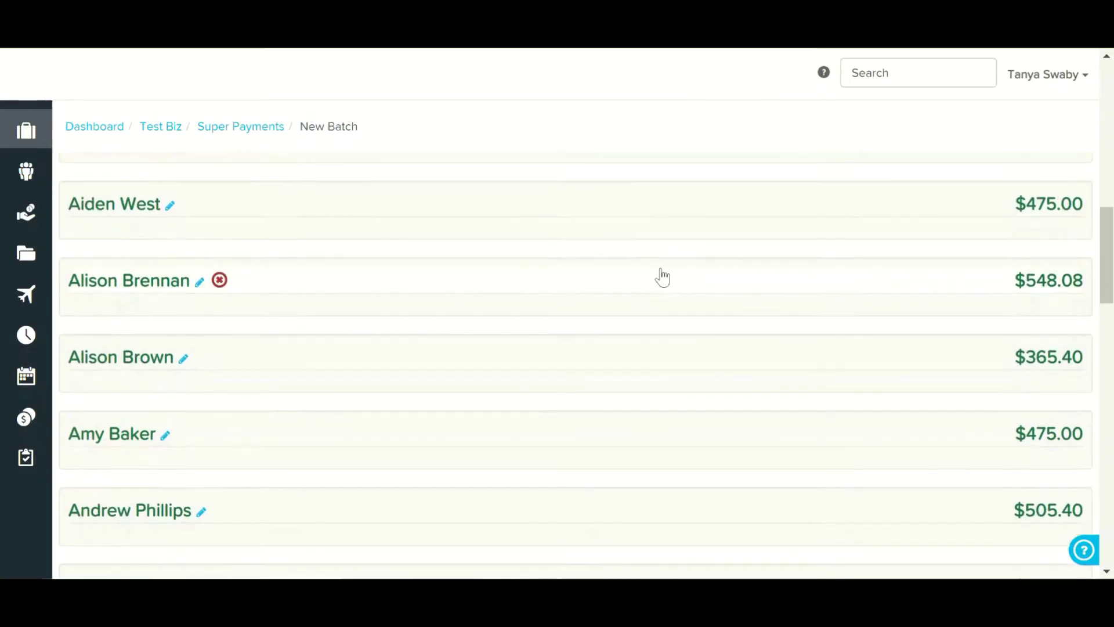
scroll(662, 277, "down", 10)
scroll(661, 269, "up", 1)
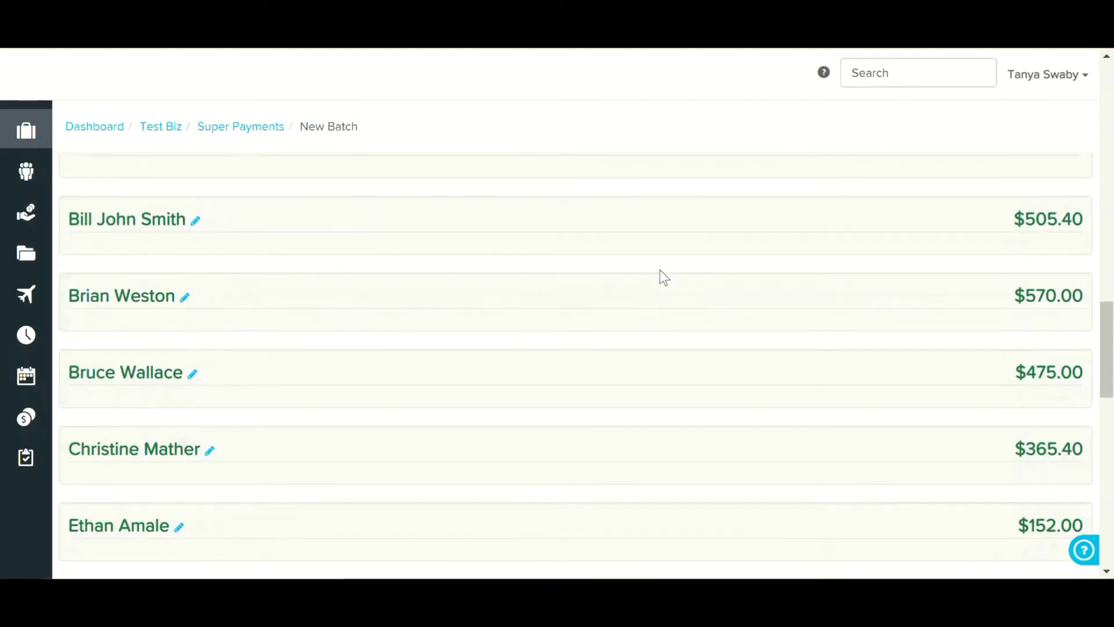
left_click(152, 297)
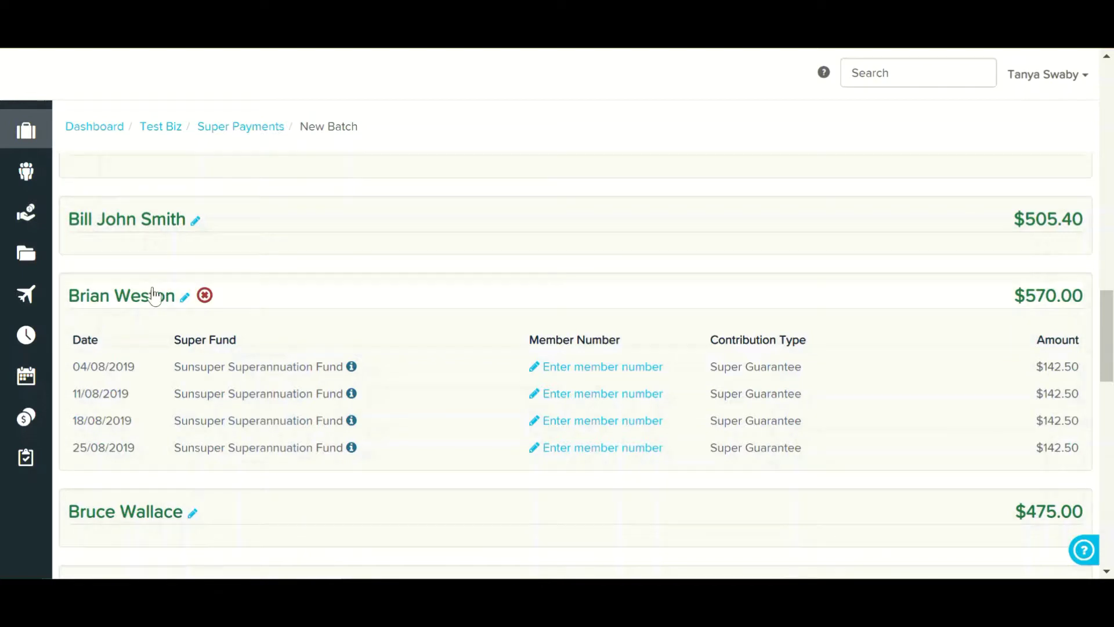
left_click(149, 295)
scroll(278, 414, "up", 10)
scroll(279, 412, "up", 7)
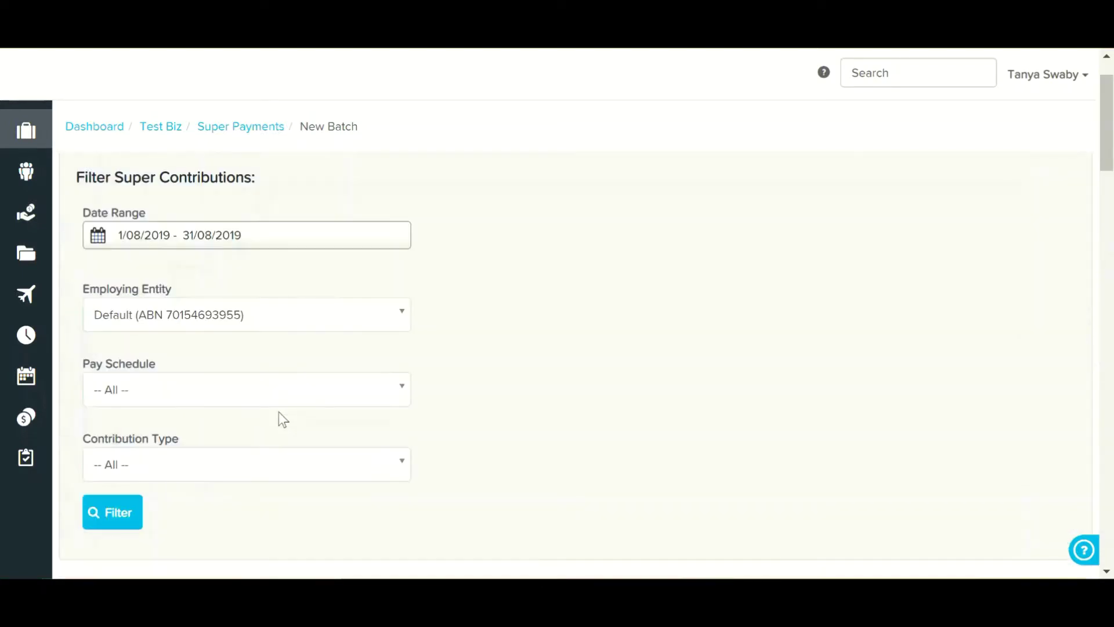
scroll(278, 412, "down", 4)
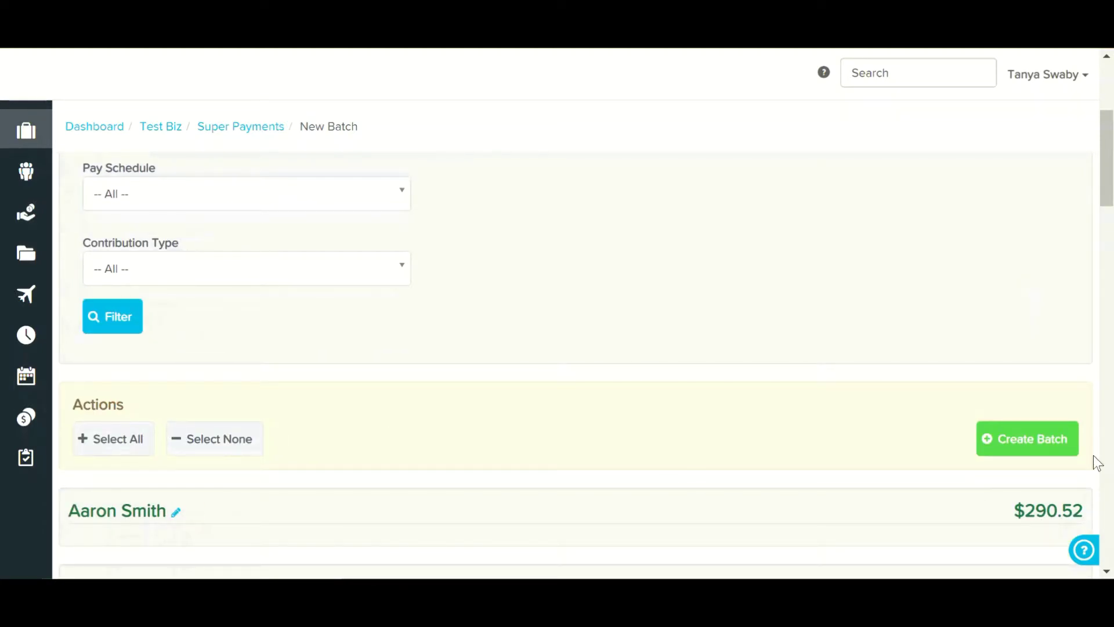
- Create the super batch and note its batch number on the Manage Super Batch page
left_click(1045, 447)
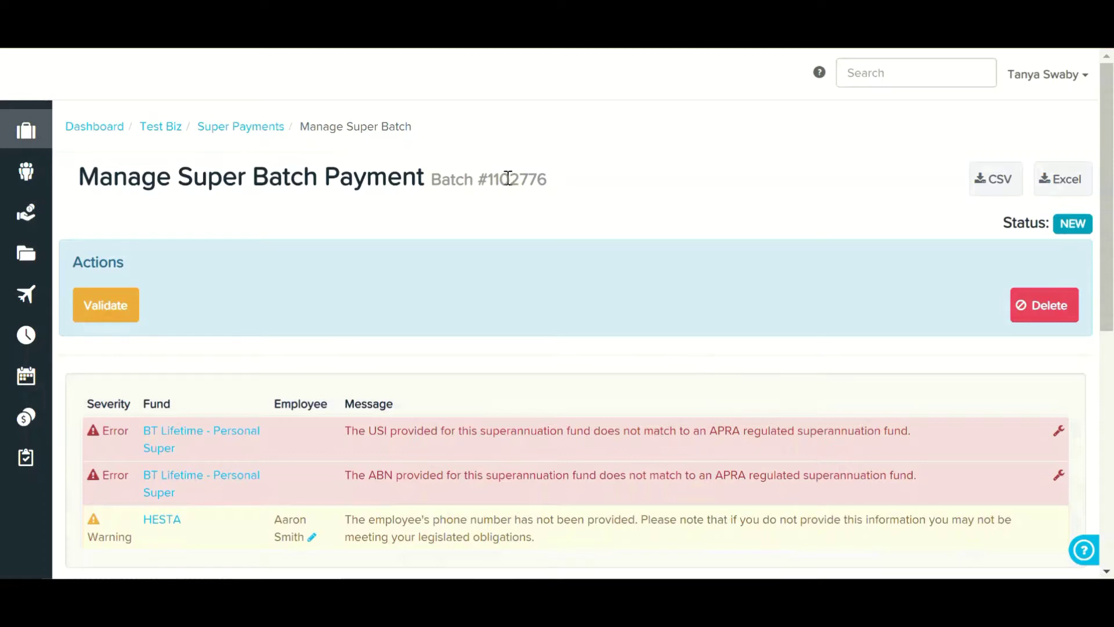
left_click_drag(494, 179, 548, 179)
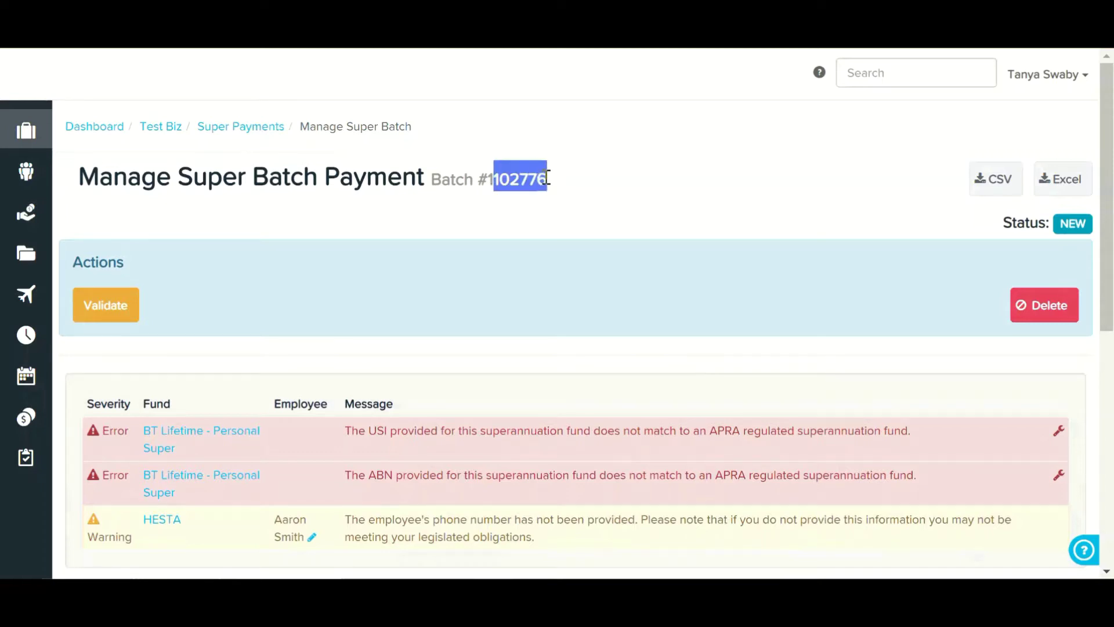
left_click(597, 193)
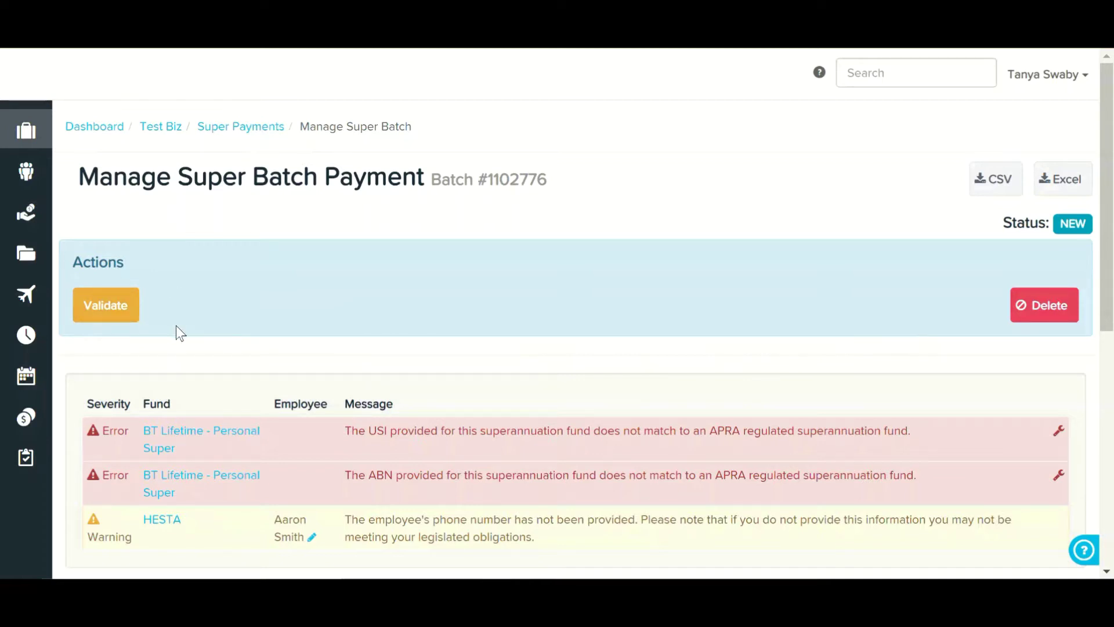
scroll(177, 327, "down", 3)
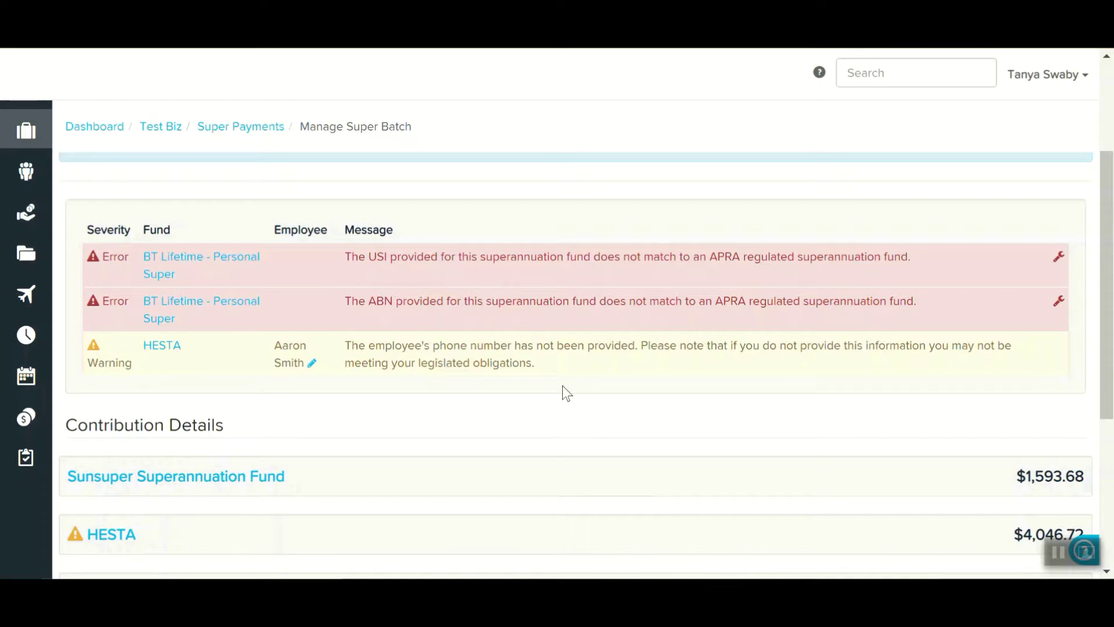
- Add a mobile phone number to the HESTA-warned employee's details and save them
left_click(313, 364)
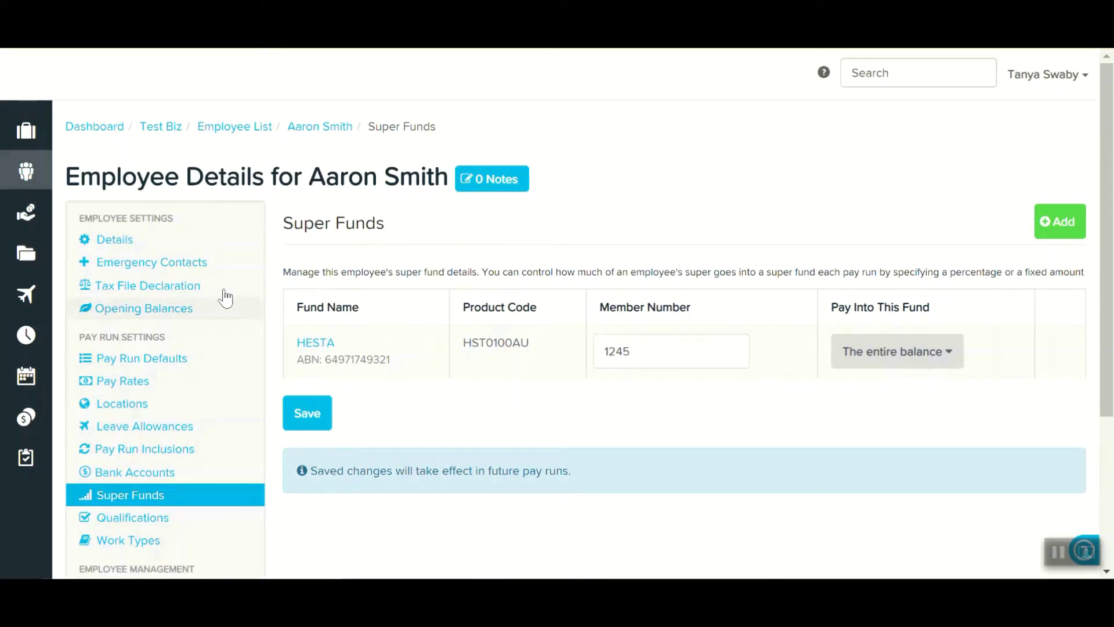
left_click(129, 240)
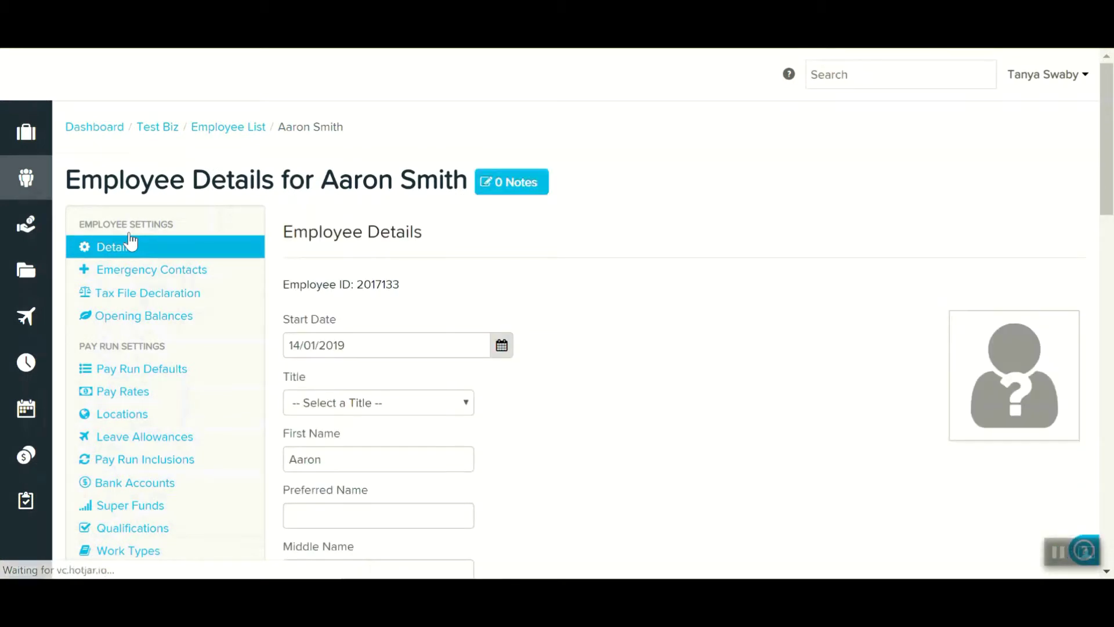
scroll(626, 346, "down", 10)
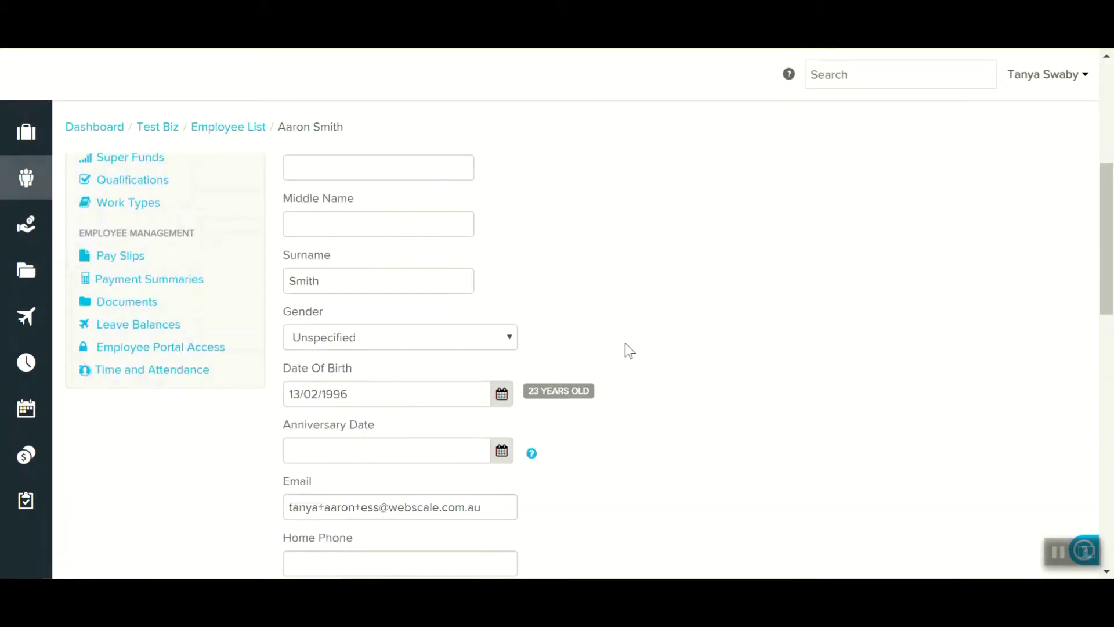
left_click(438, 361)
type("0999888777")
scroll(691, 343, "down", 7)
scroll(605, 401, "down", 3)
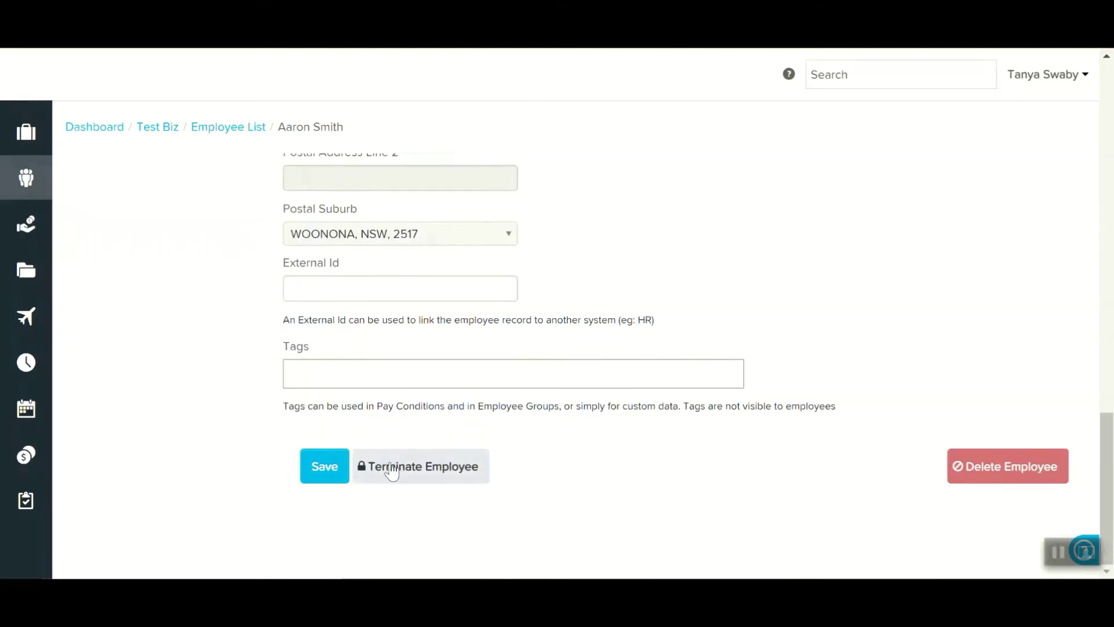
left_click(322, 473)
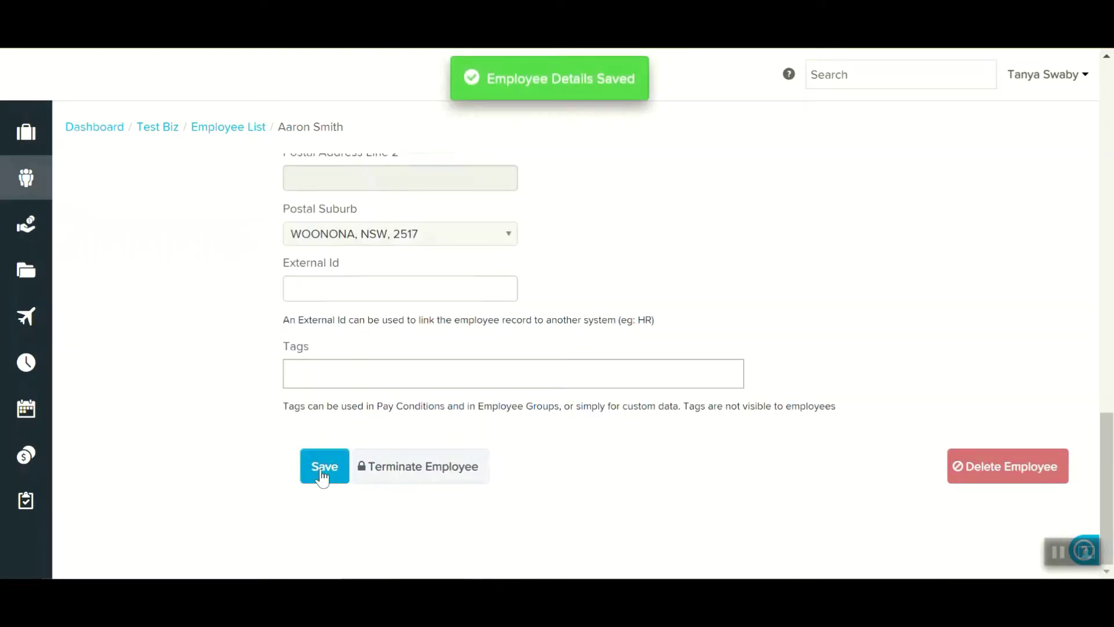
scroll(232, 385, "up", 15)
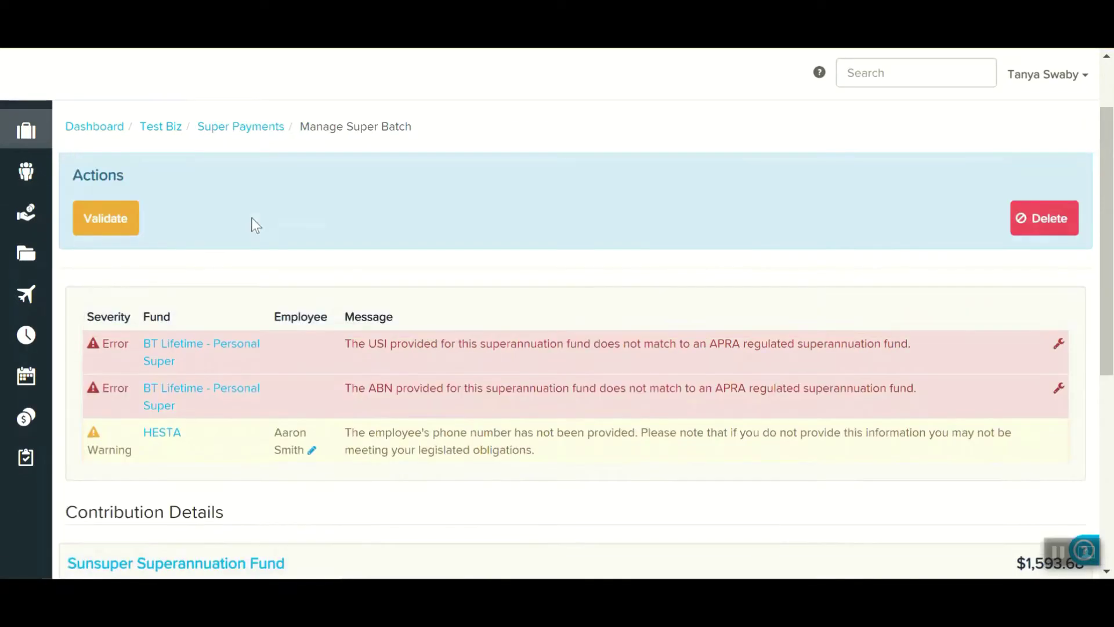
- Validate the batch and refresh employee data, leaving only the two BT Lifetime errors
left_click(118, 226)
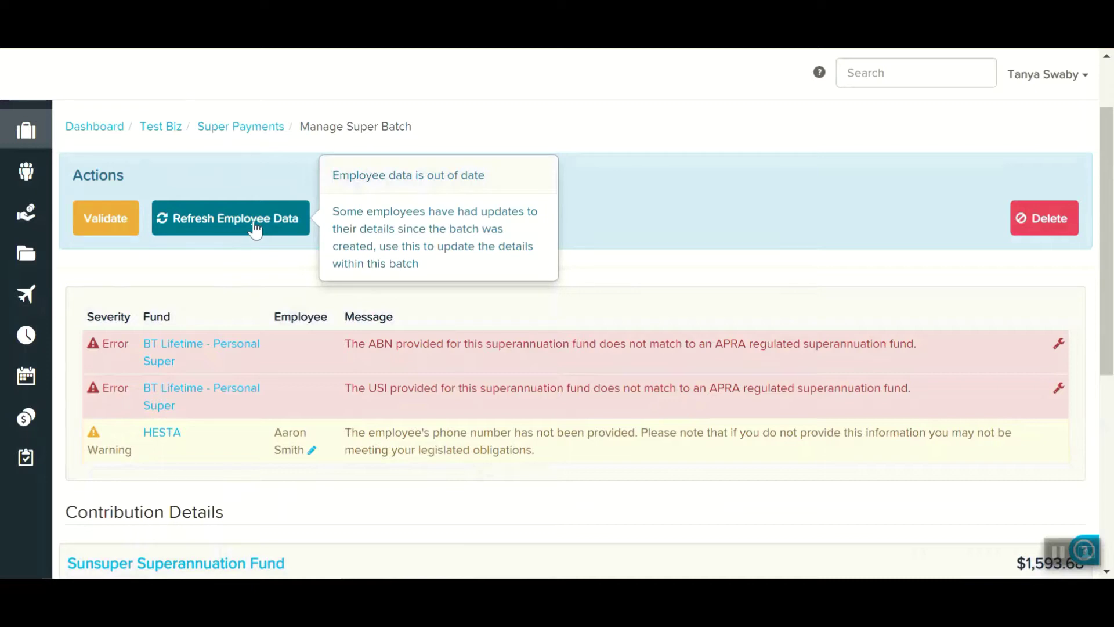
left_click(256, 230)
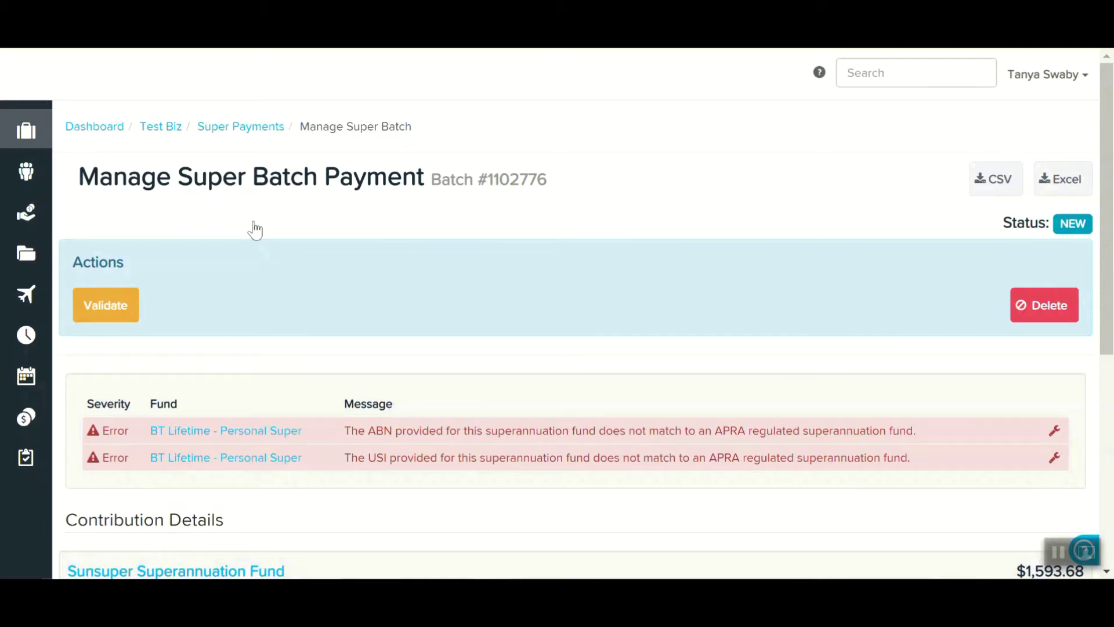
scroll(233, 434, "down", 3)
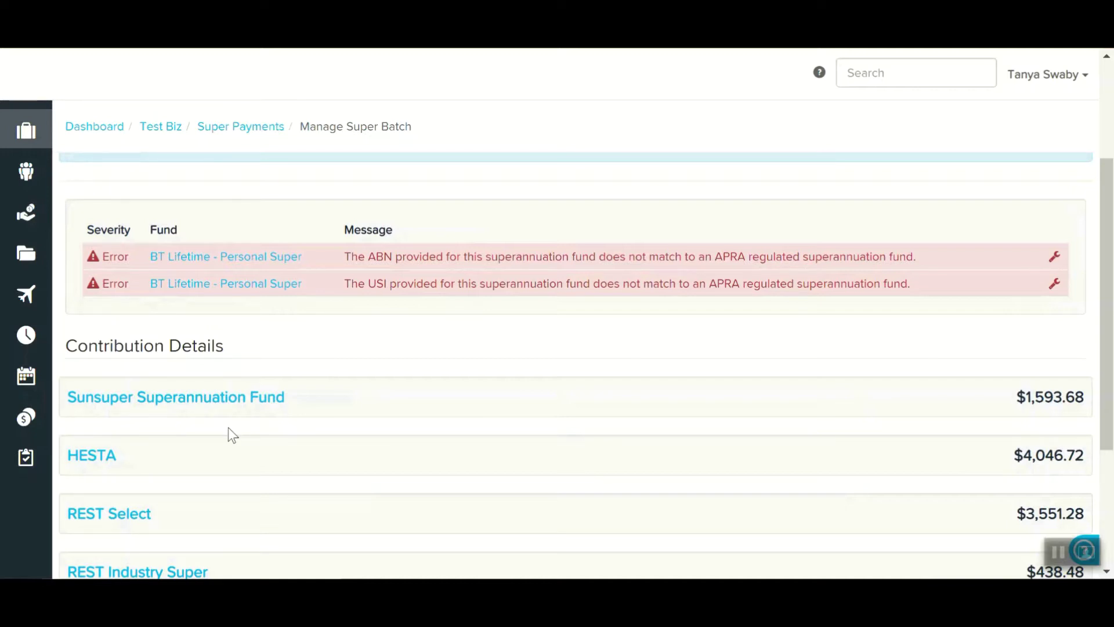
- Expand BT Lifetime - Personal Super to review its ABN/USI errors and four $162.45 contributions
scroll(228, 427, "down", 3)
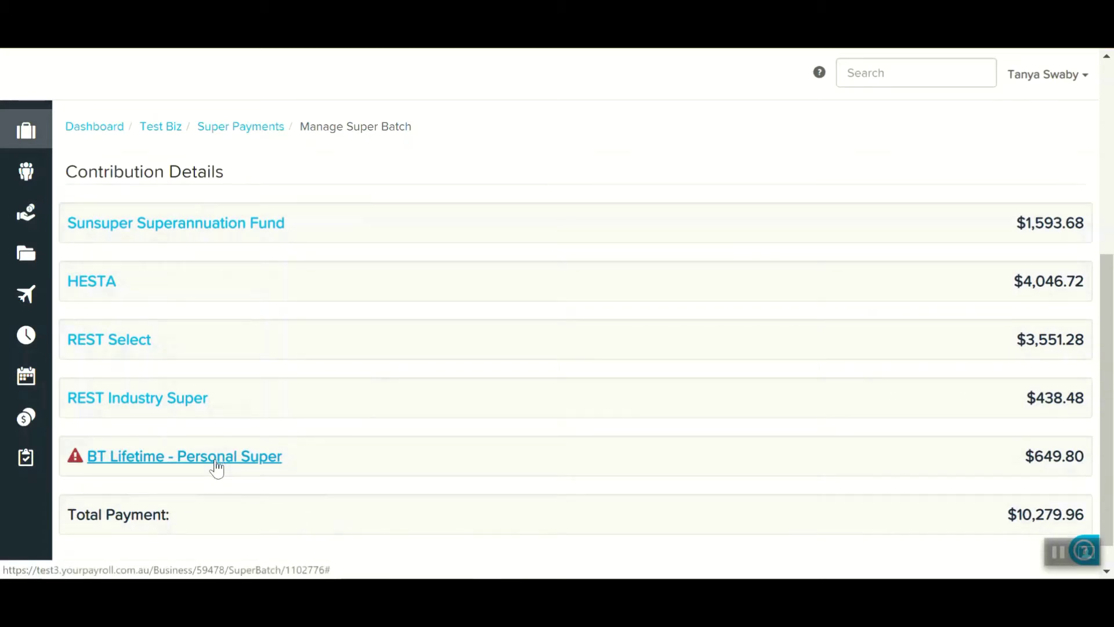
left_click(216, 463)
scroll(215, 461, "down", 3)
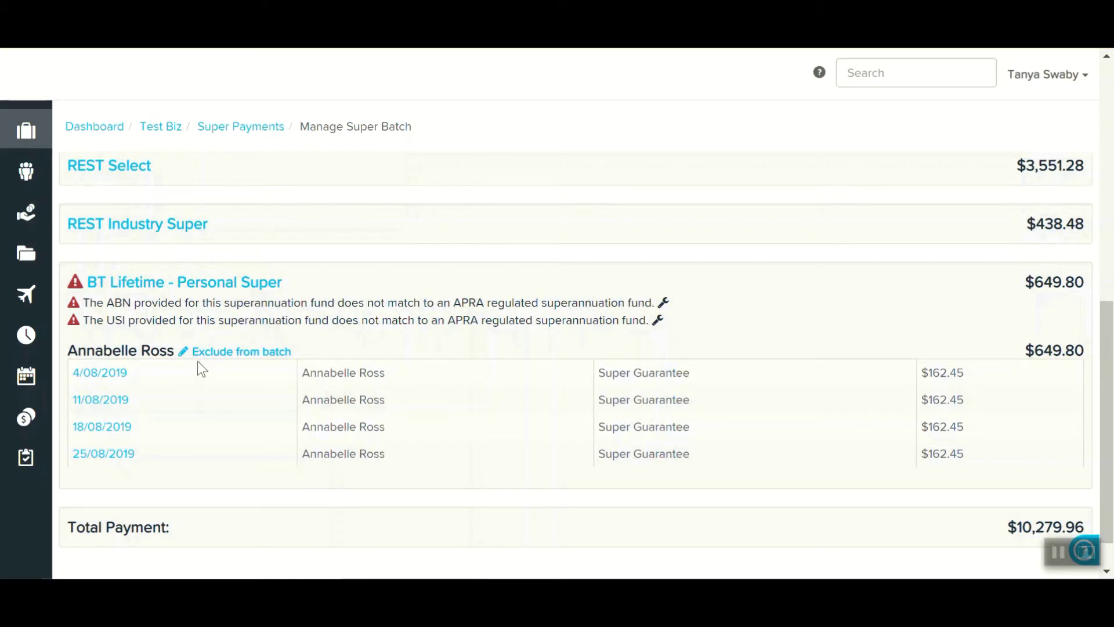
left_click(230, 353)
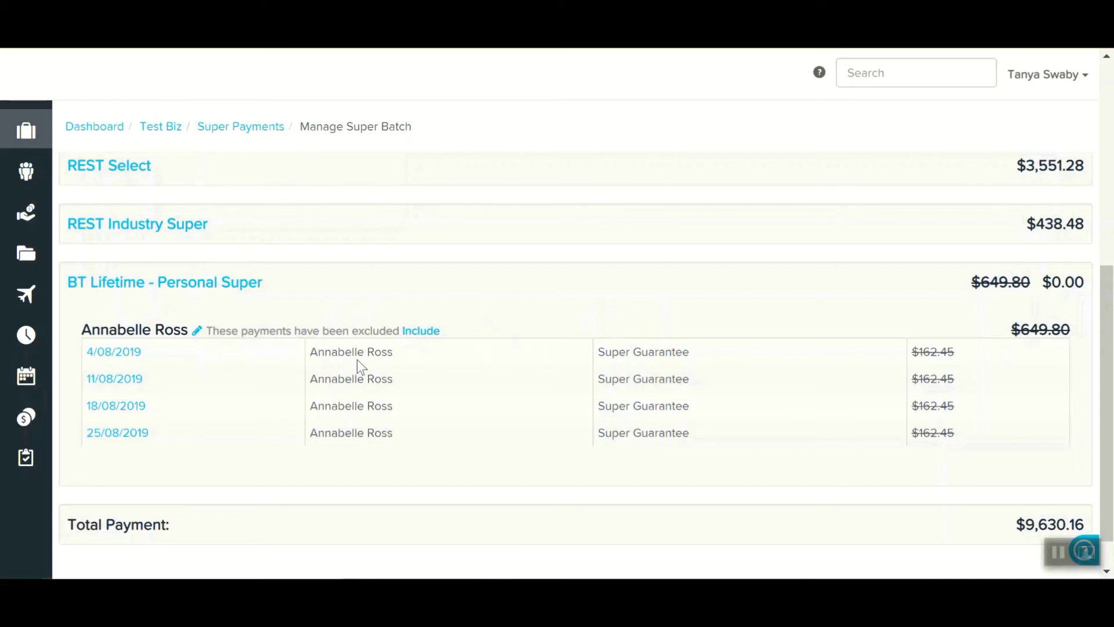
left_click(432, 330)
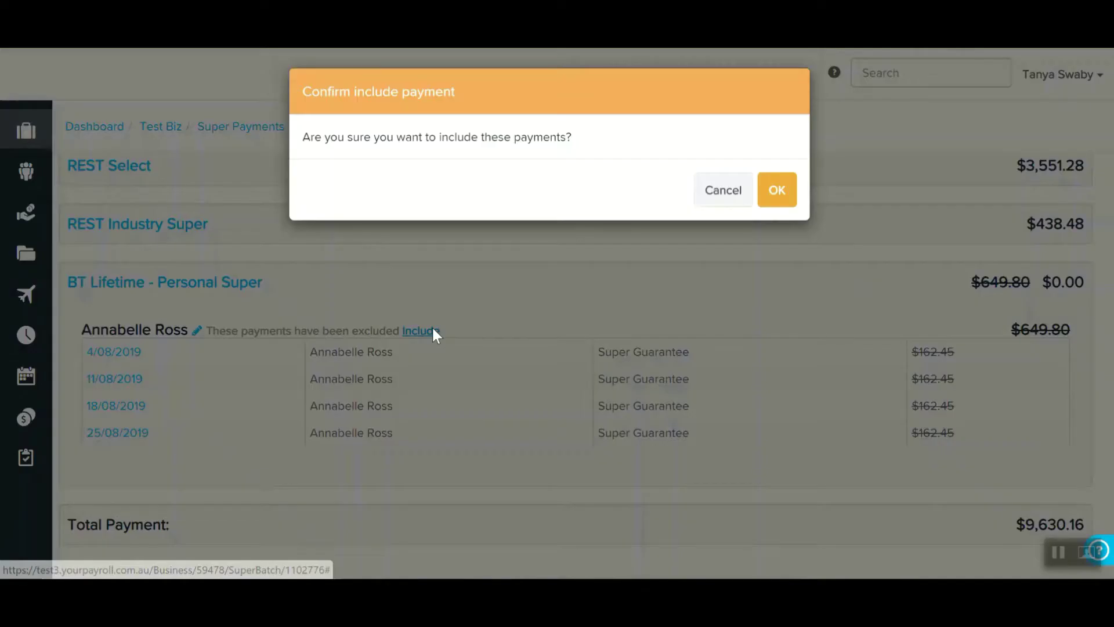
left_click(771, 197)
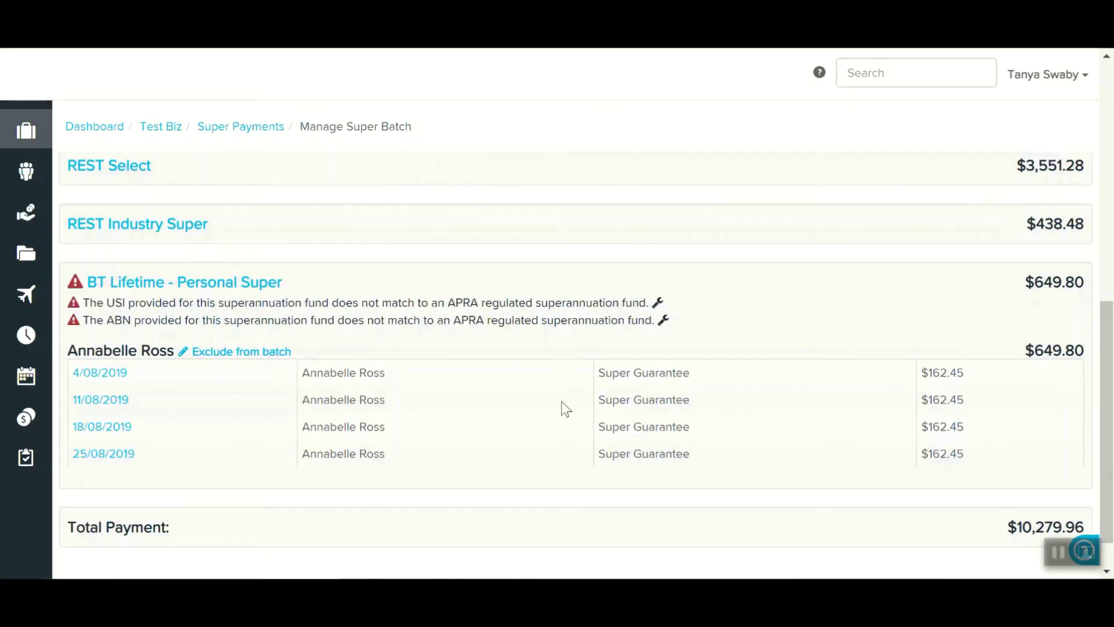
- From the ABN error fix, open the affected employee's Super Funds page showing BT Lifetime
left_click(664, 321)
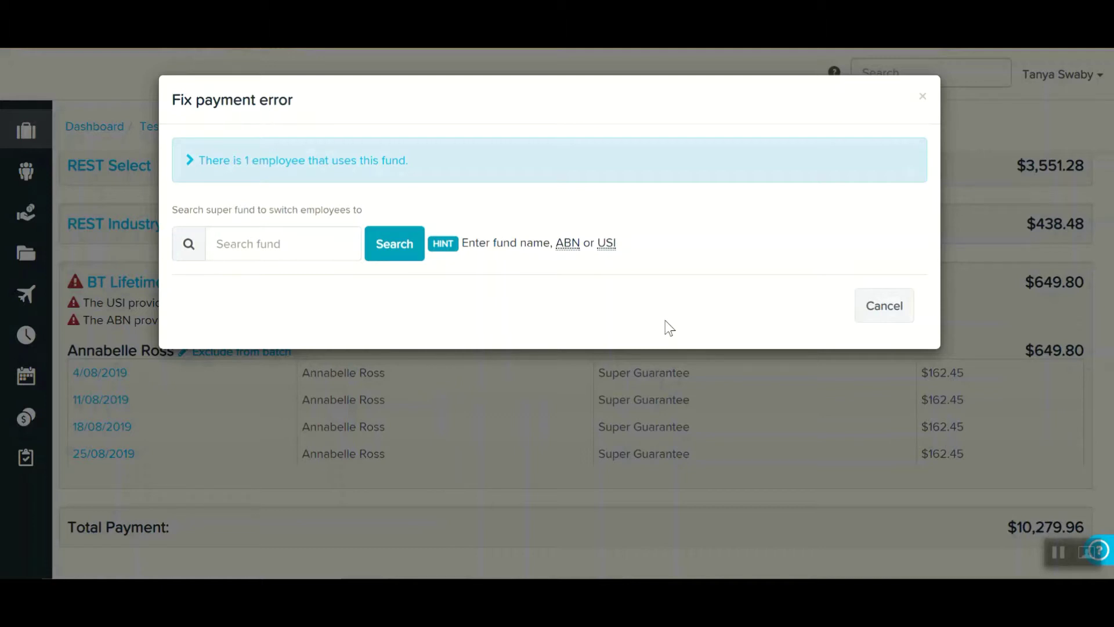
left_click(321, 166)
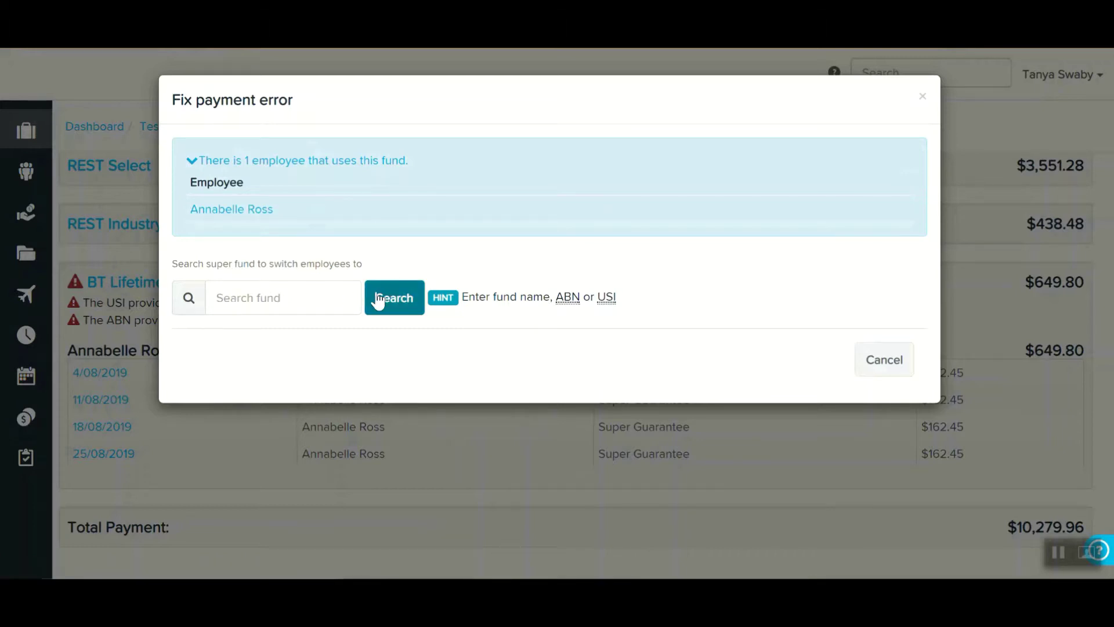
left_click(253, 214)
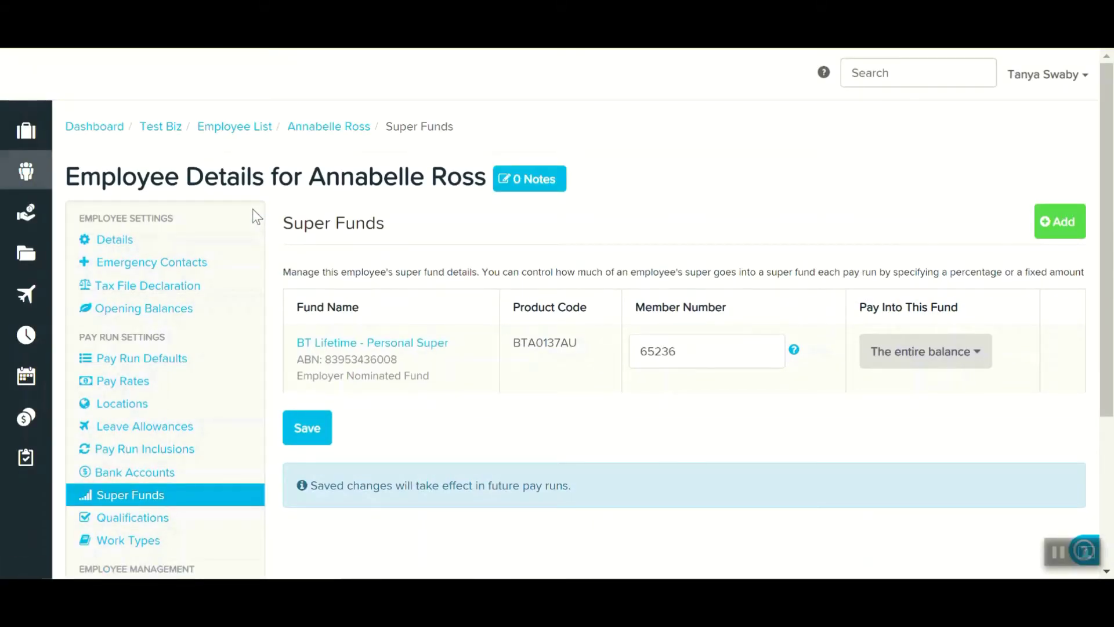
- Switch the employee's fund to Sunsuper Superannuation Fund, clear the member number, and save
left_click(423, 345)
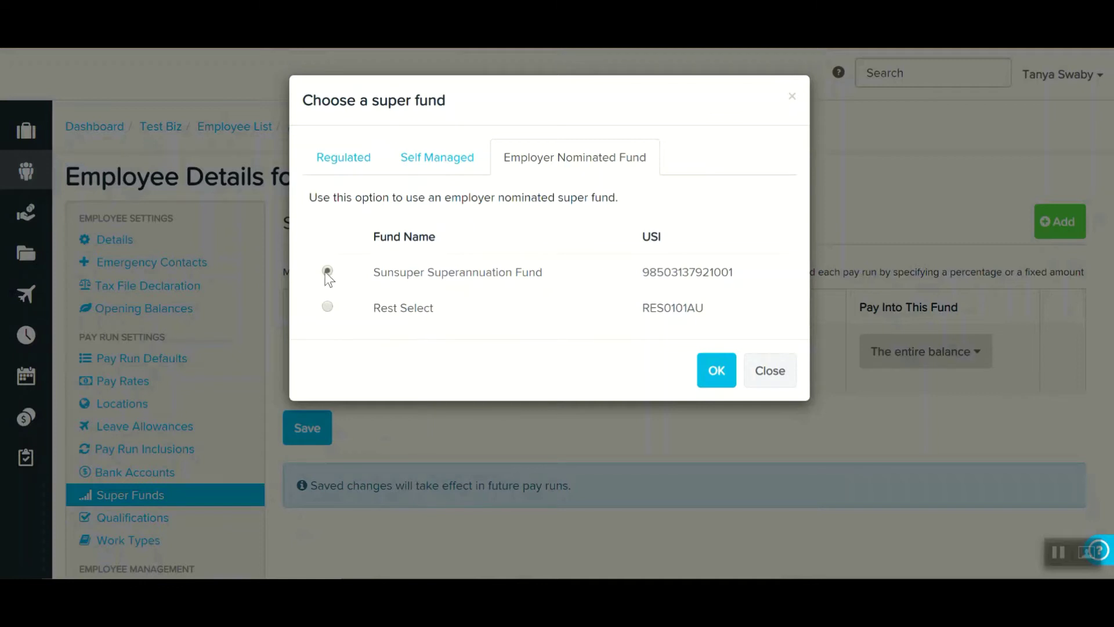
left_click(716, 370)
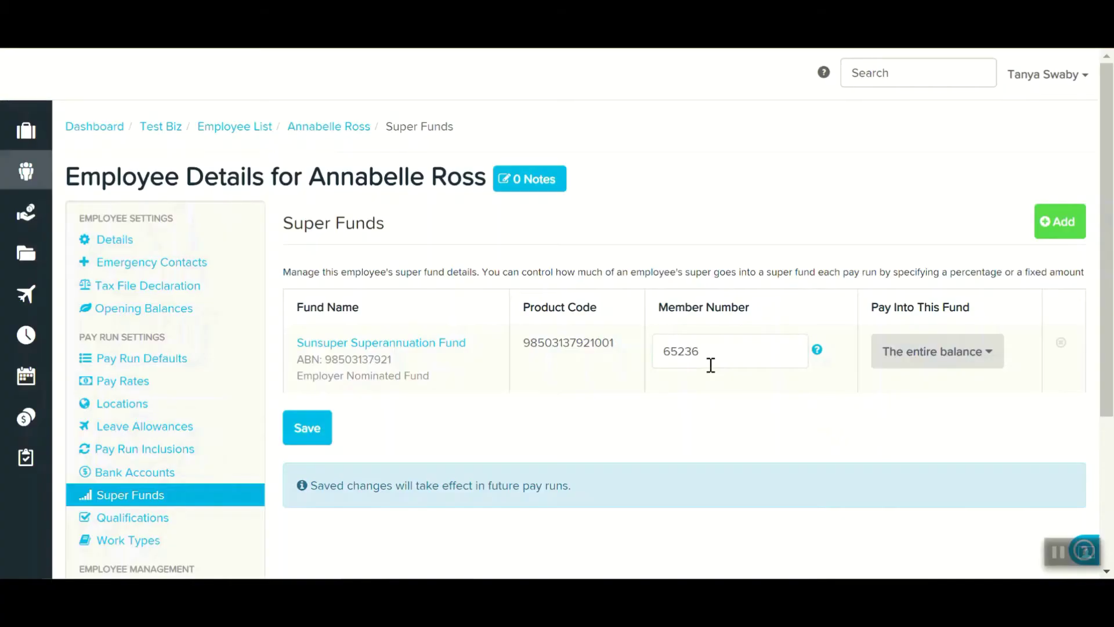
left_click_drag(713, 353, 671, 355)
key("BackSpace")
left_click(585, 420)
left_click(316, 434)
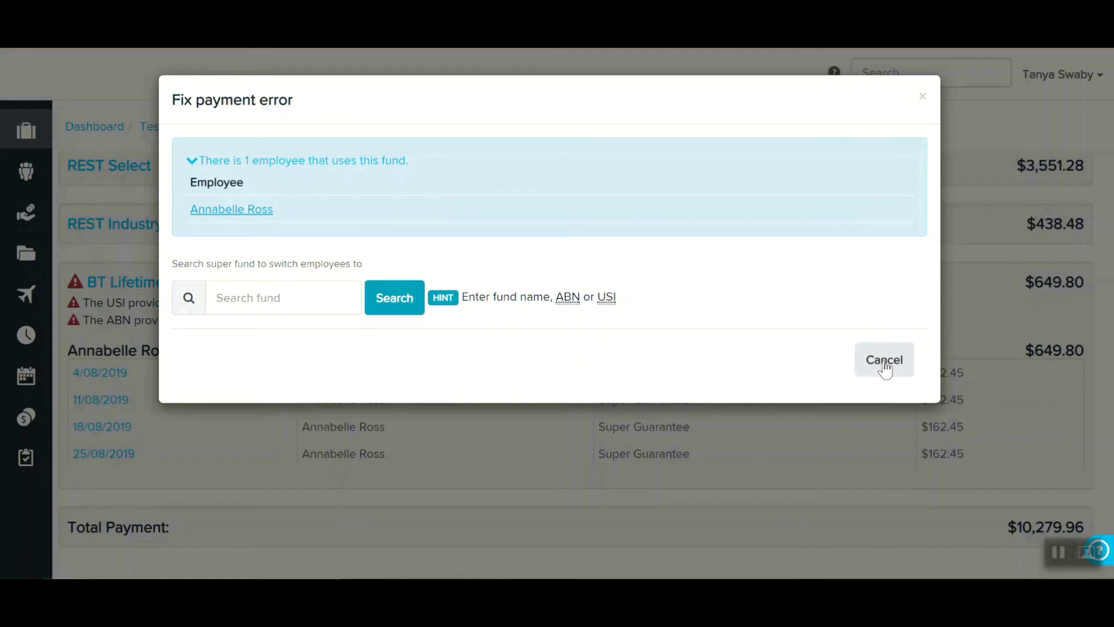
- Close the error dialog, revalidate batch #1102777 without errors, and open its Submit options
left_click(885, 363)
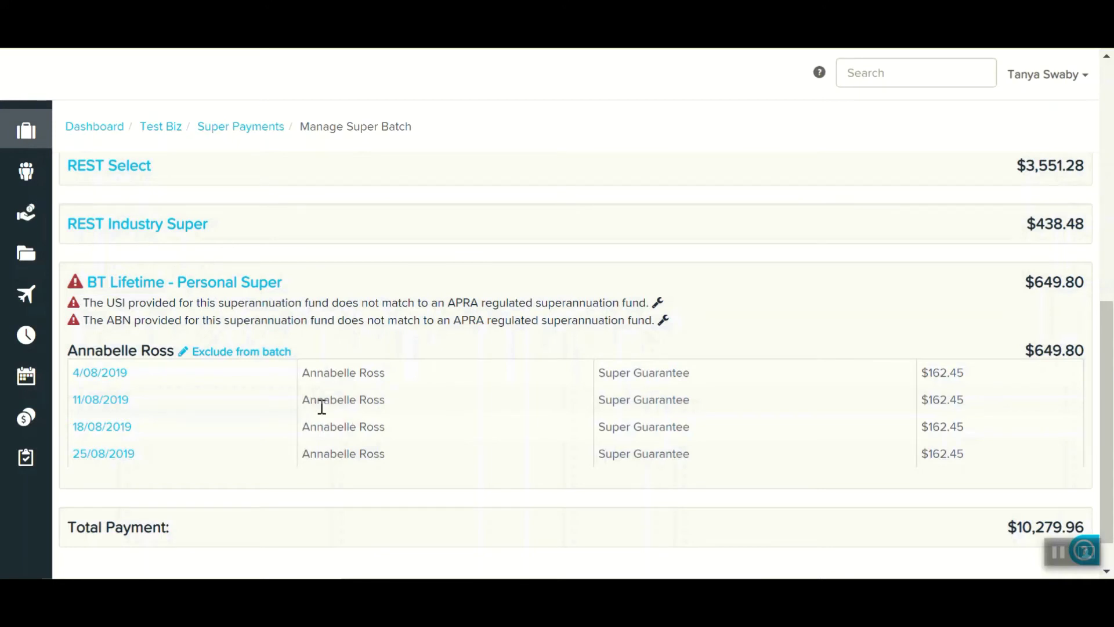
scroll(320, 405, "up", 10)
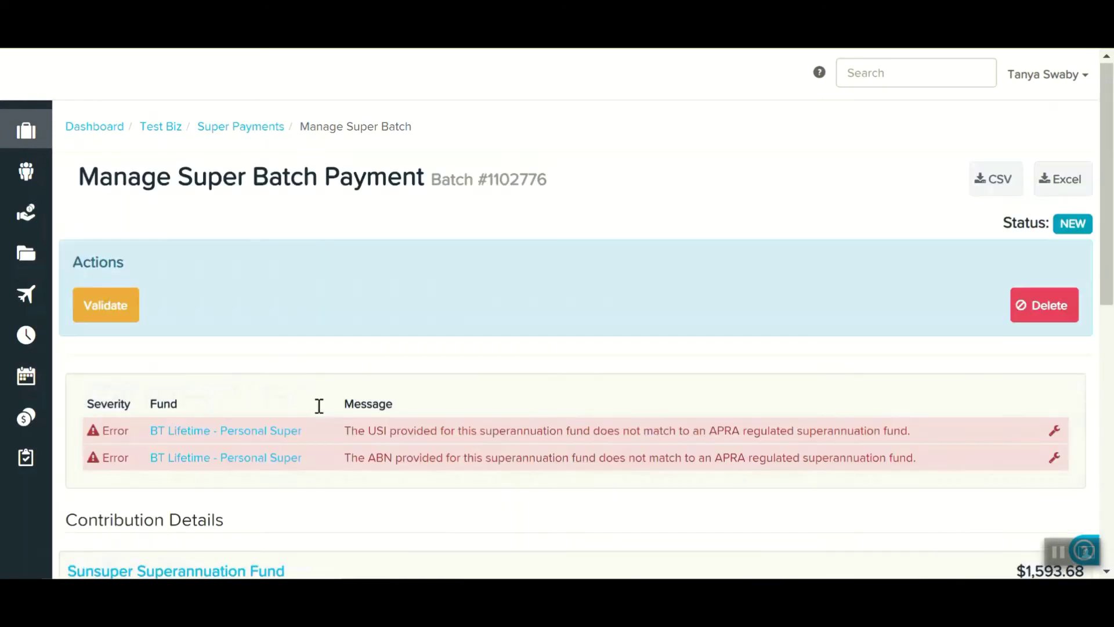
left_click(111, 308)
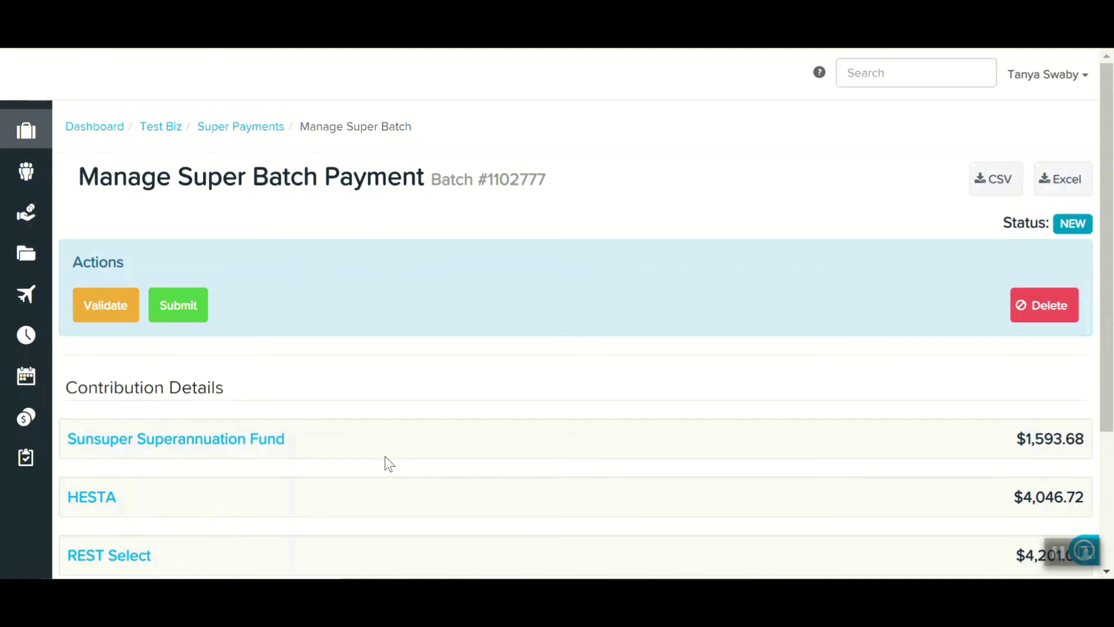
left_click(181, 313)
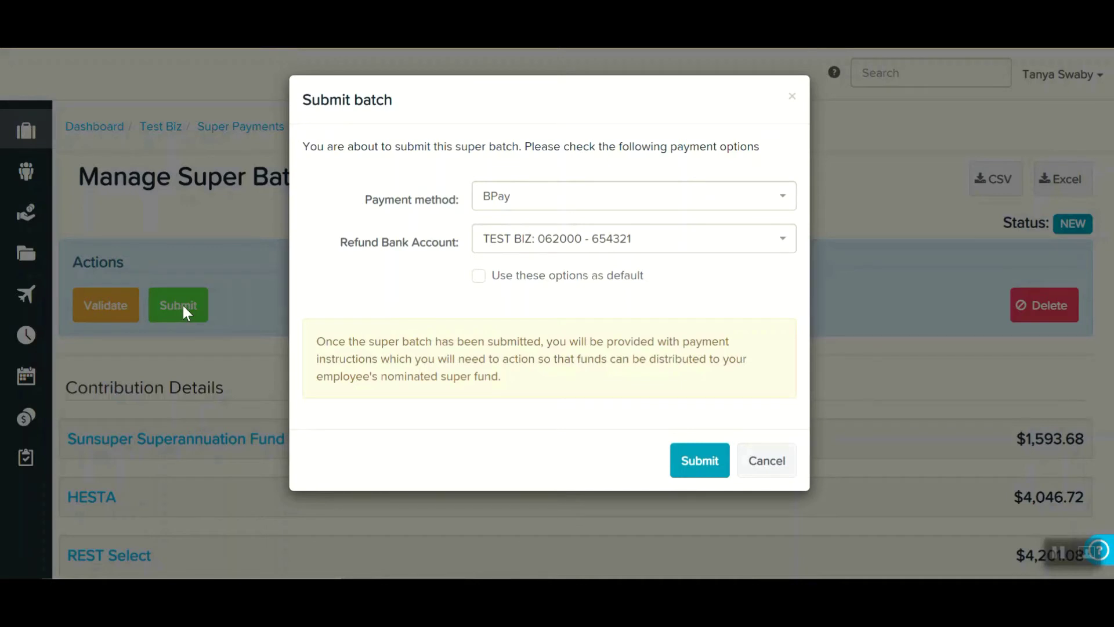
- Try the Direct Debit and Direct Credit/EFT payment methods with various bank and refund accounts
left_click(507, 203)
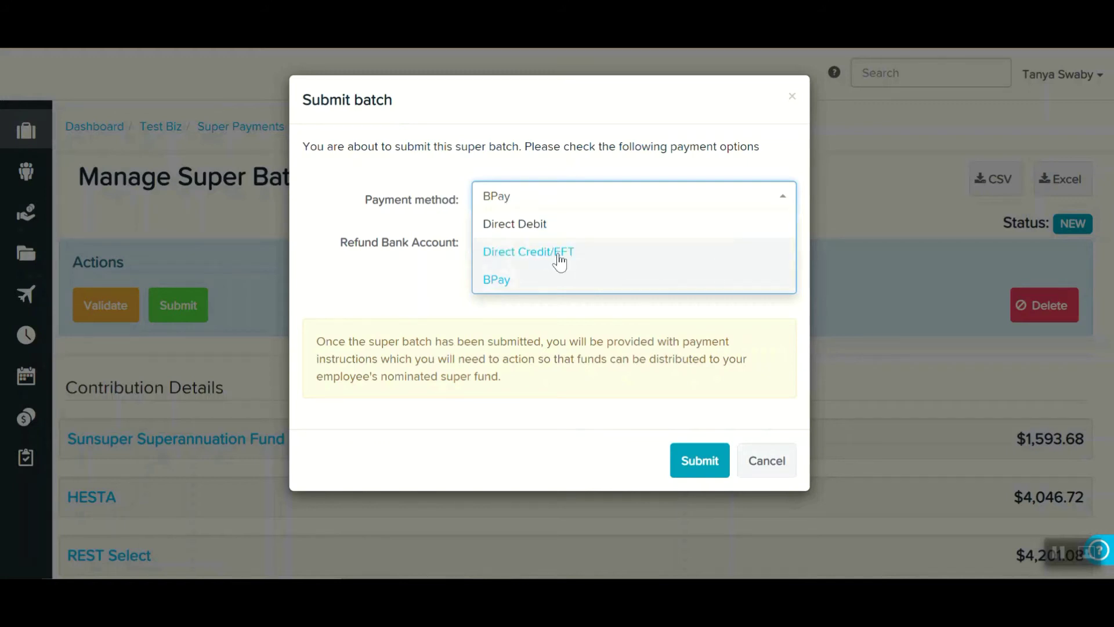
left_click(566, 224)
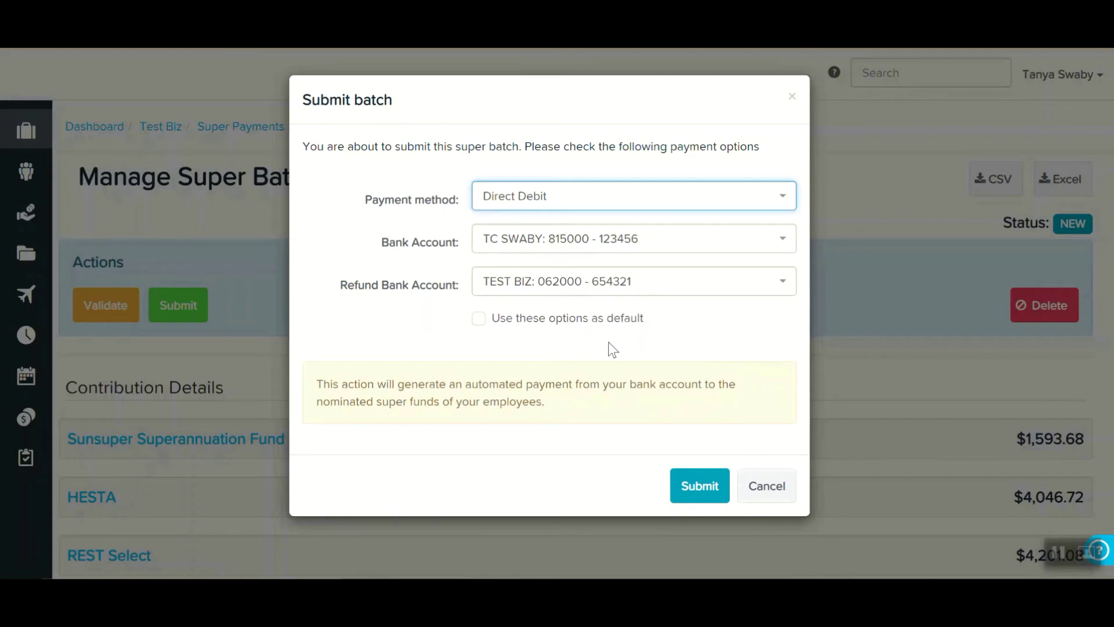
left_click(593, 243)
left_click(597, 266)
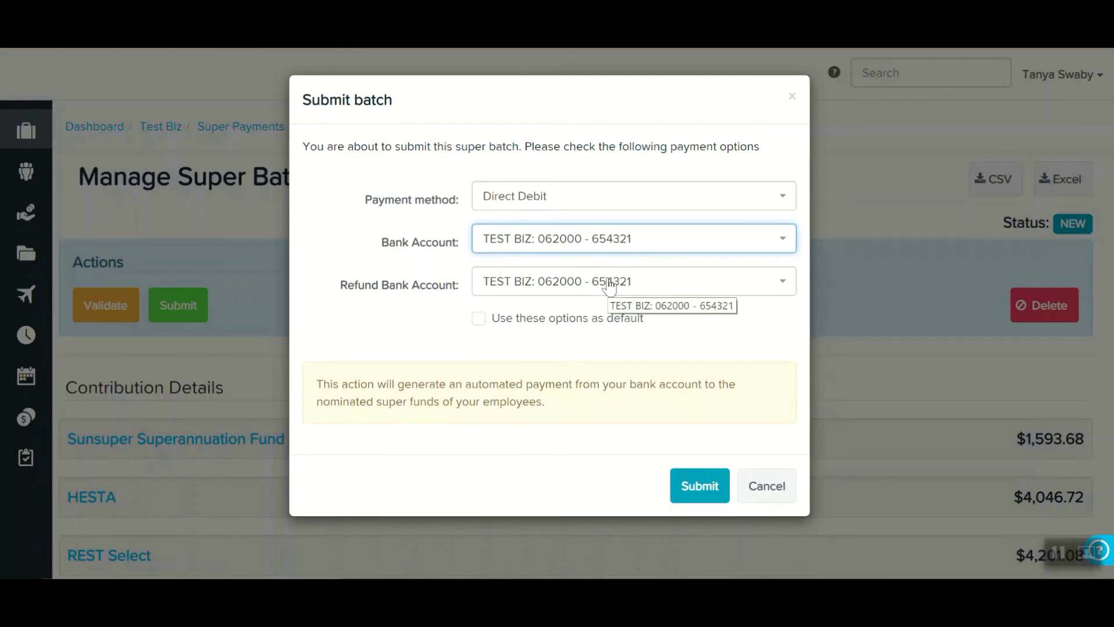
left_click(609, 284)
left_click(630, 365)
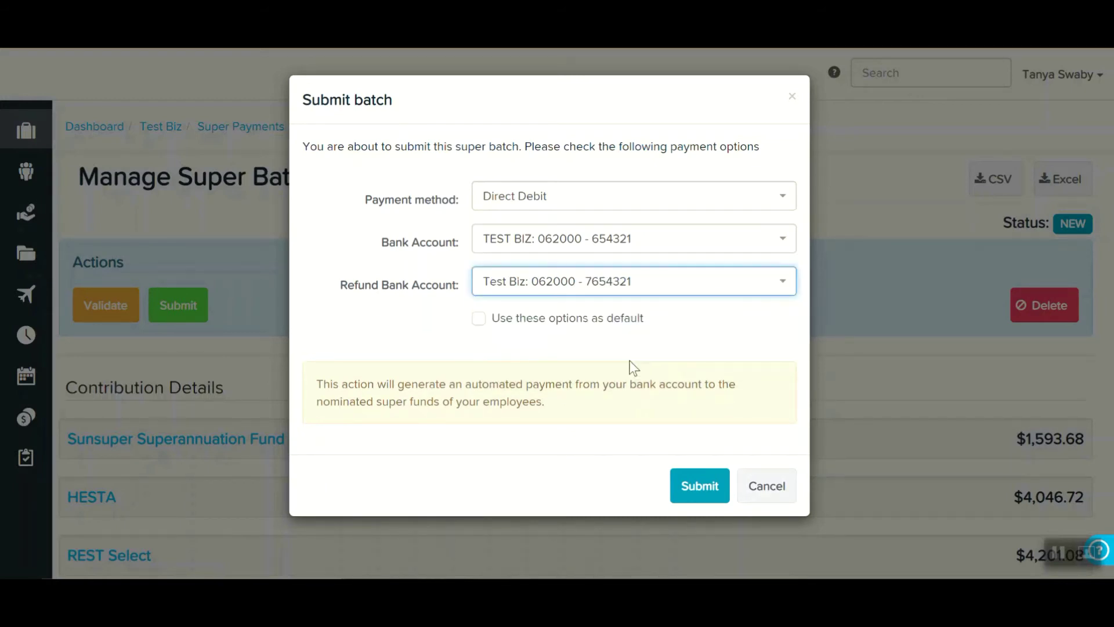
left_click(636, 205)
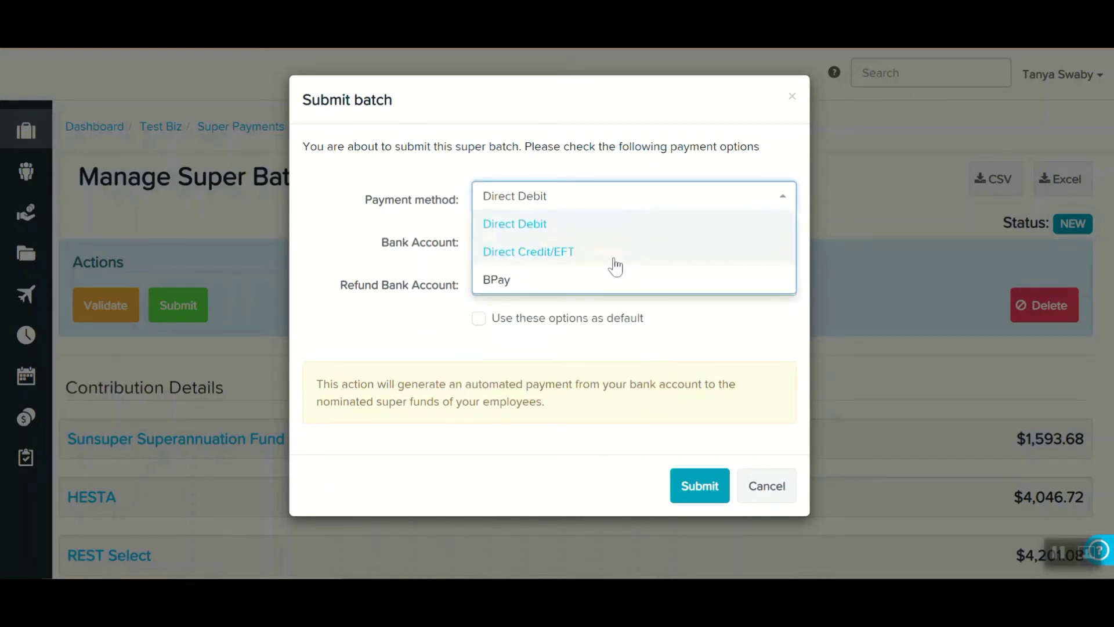
left_click(614, 261)
left_click(650, 248)
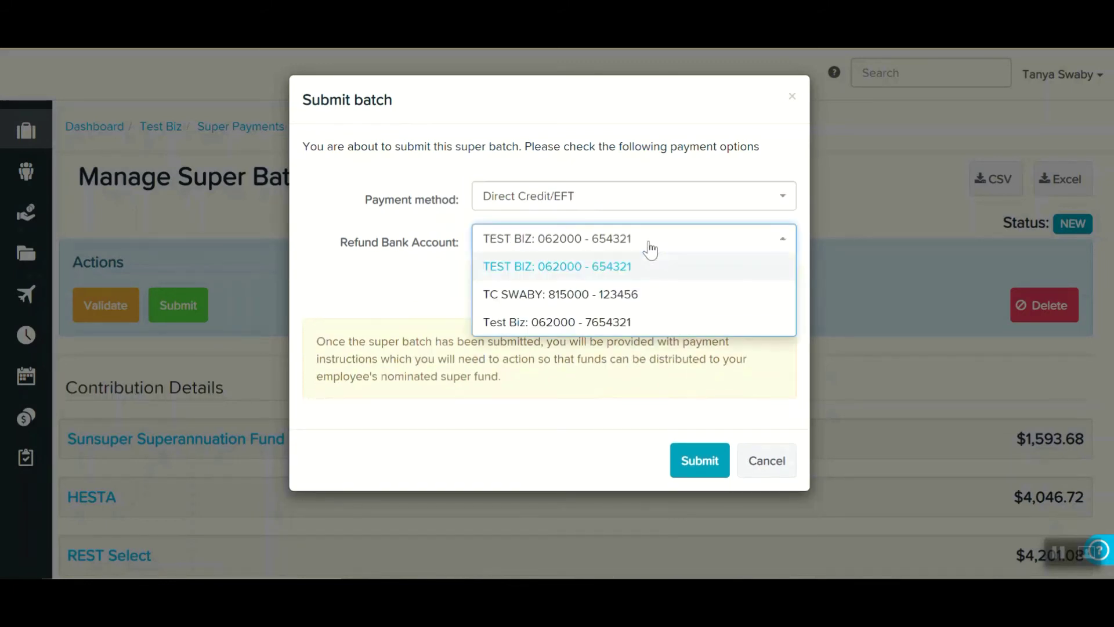
left_click(649, 296)
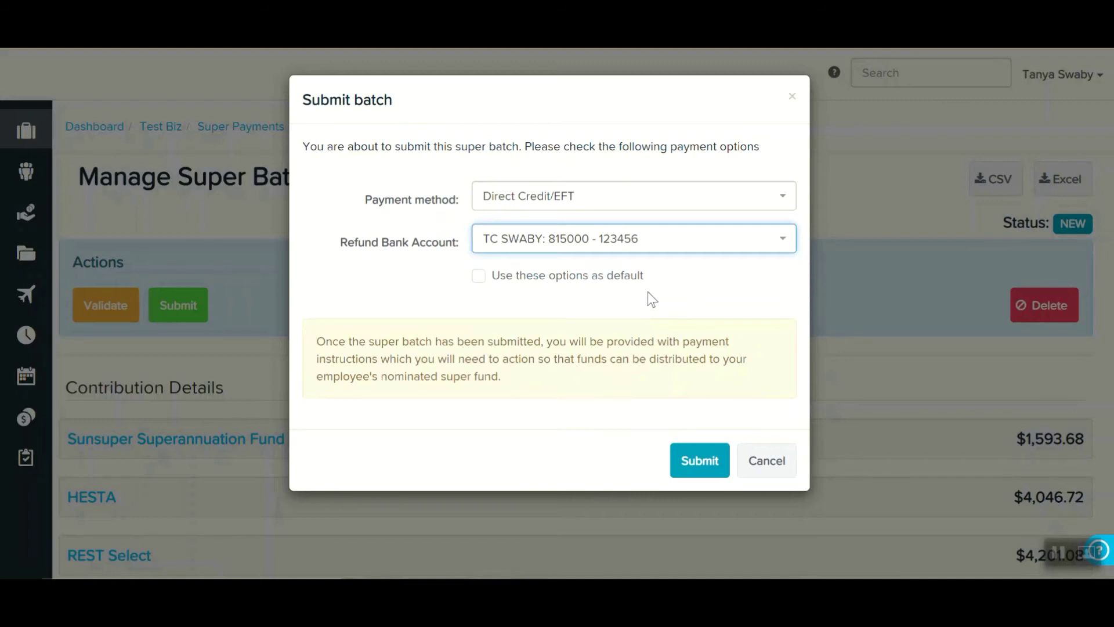
- Set payment method to BPay and refund account to TEST BIZ, then submit the batch
left_click(676, 200)
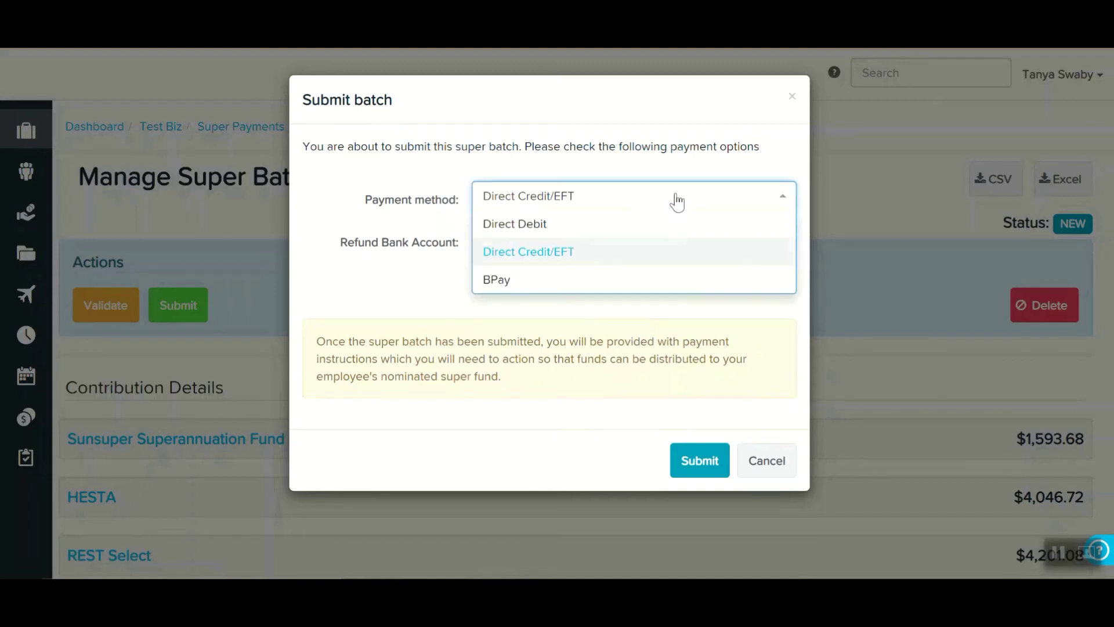
left_click(607, 280)
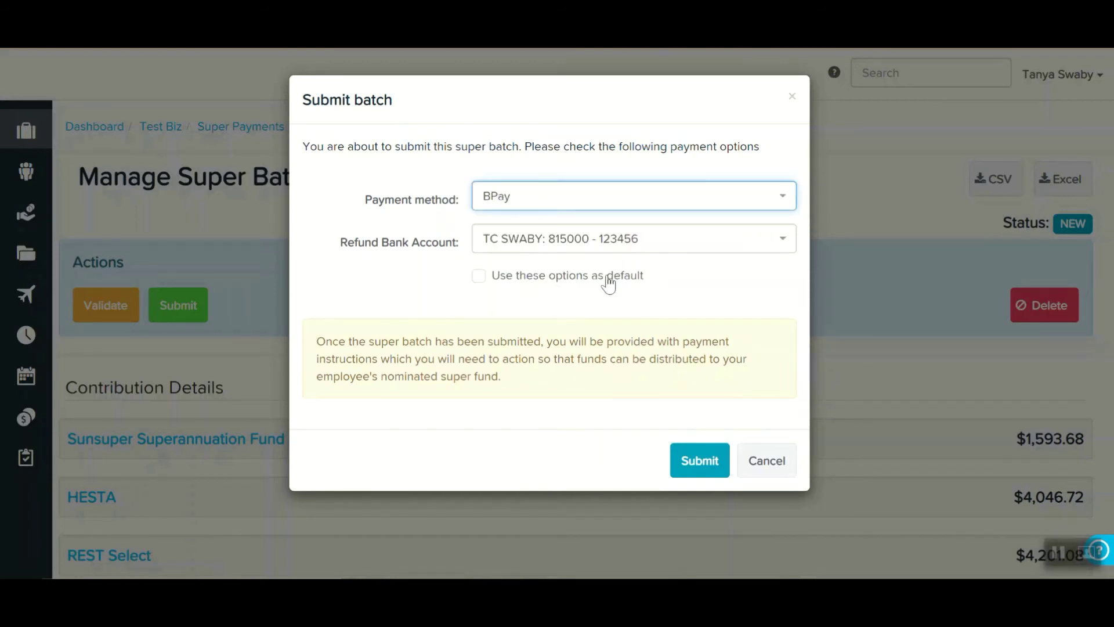
left_click(651, 248)
left_click(654, 272)
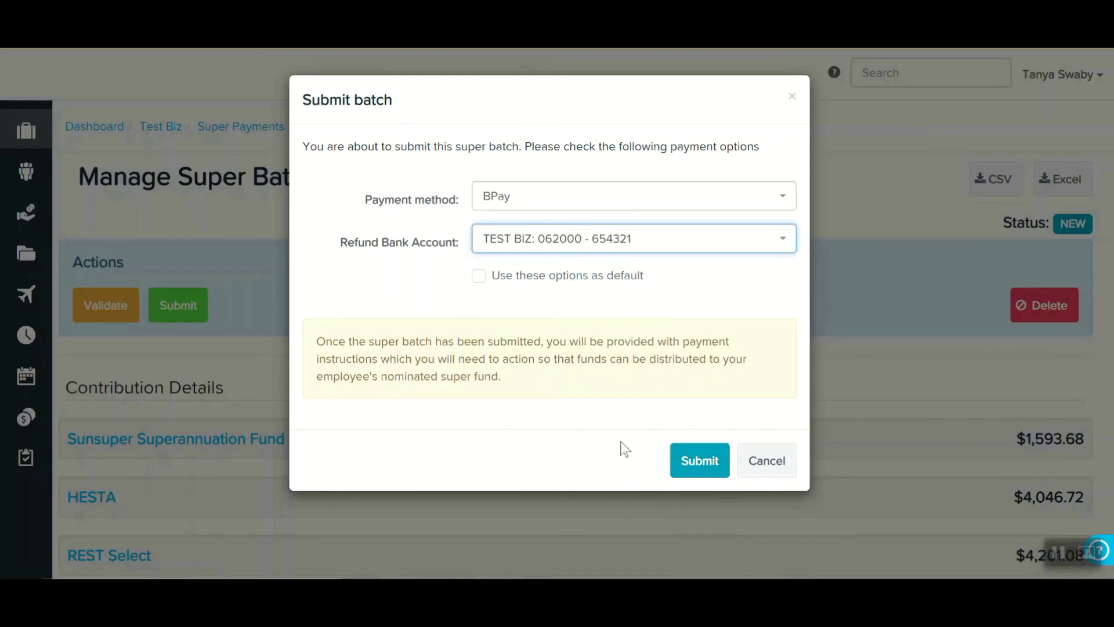
left_click(722, 463)
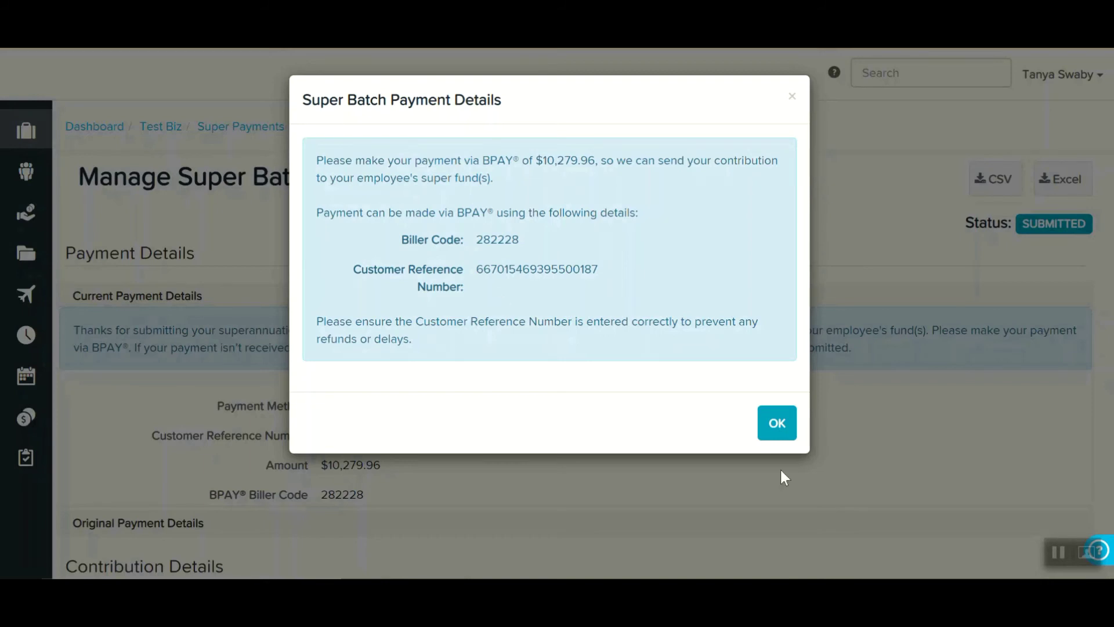
- Dismiss the BPAY payment details dialog and scroll down the submitted batch's page
left_click(777, 423)
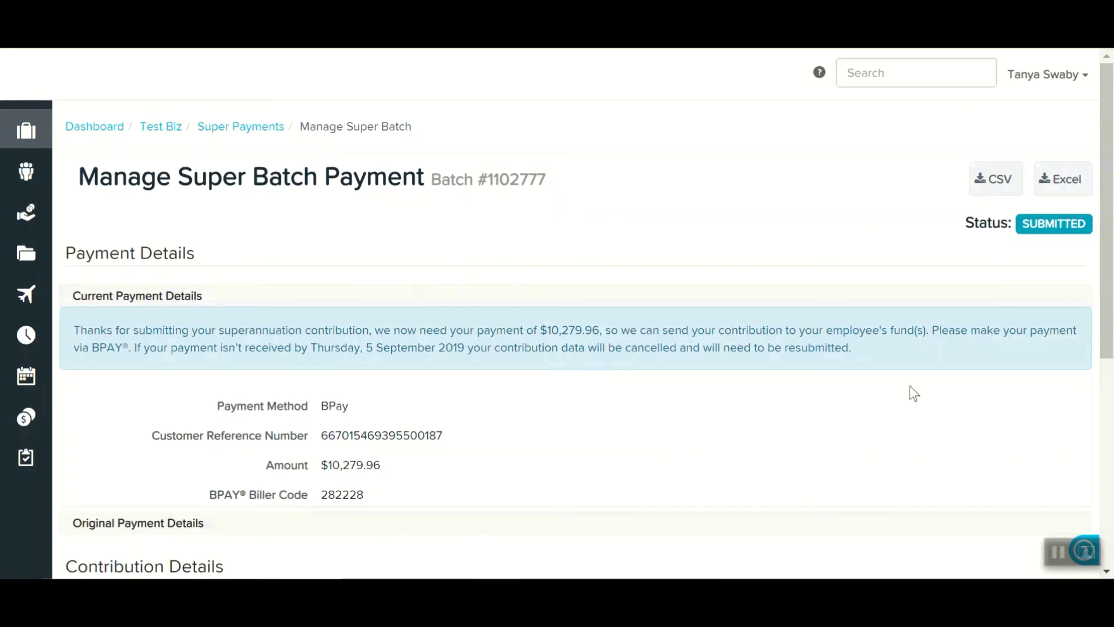
scroll(840, 443, "down", 3)
- Check batch 1102777 is Awaiting Payment in Super Payments, then go to the Test Biz dashboard
left_click(246, 135)
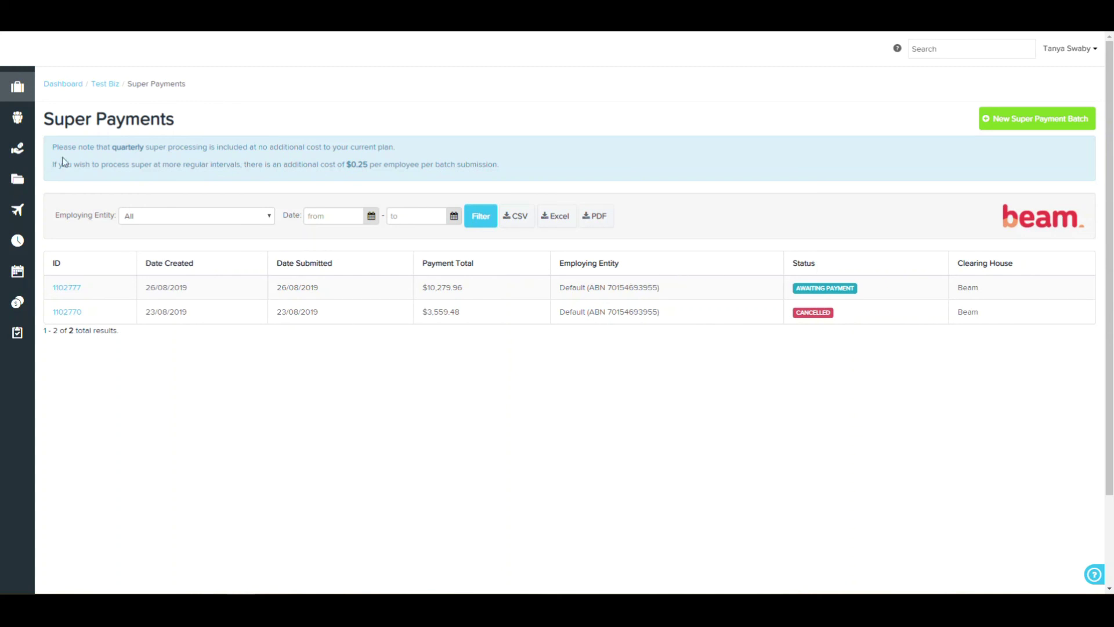
left_click(113, 86)
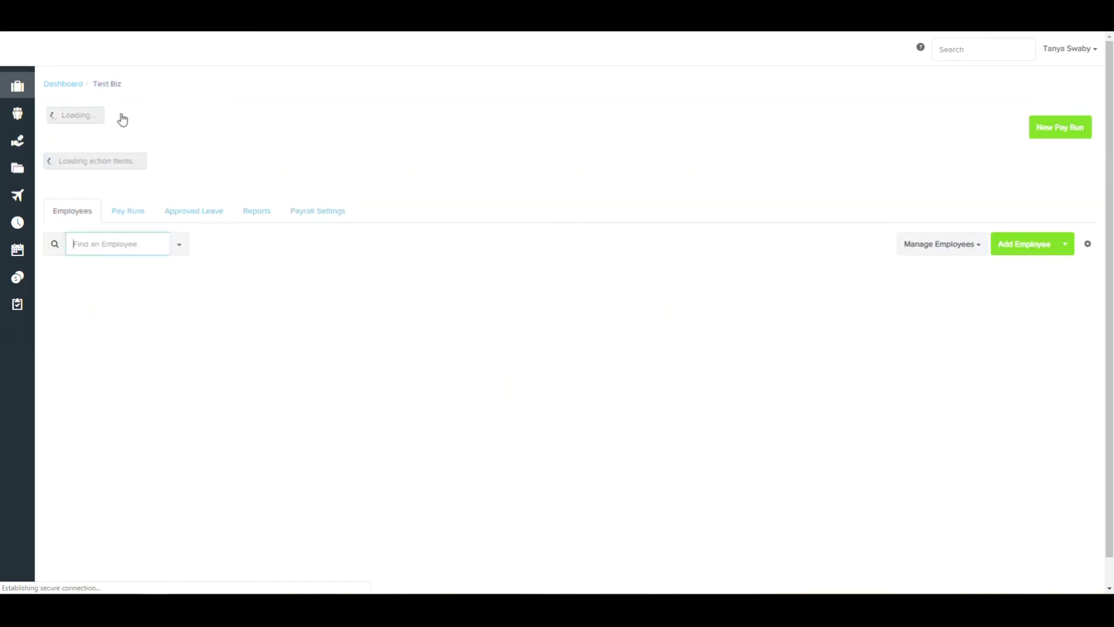